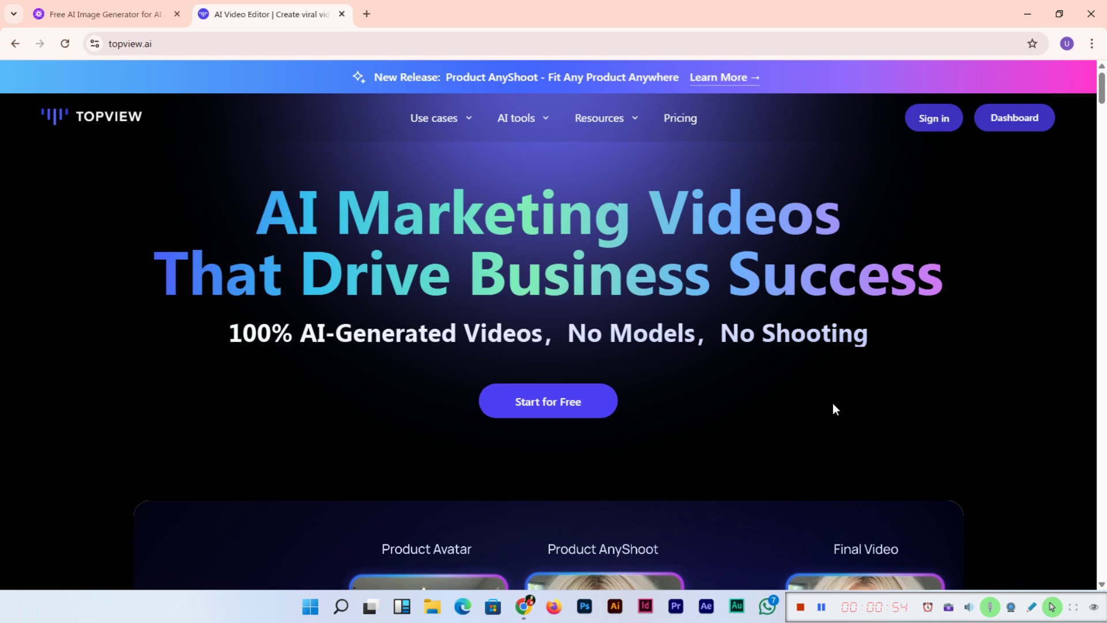
# Step: Scroll through the home page's Product Avatar/AnyShoot demo, then bring up the AI tools list
pyautogui.scroll(-3, 396, 365)
pyautogui.scroll(-3, 381, 360)
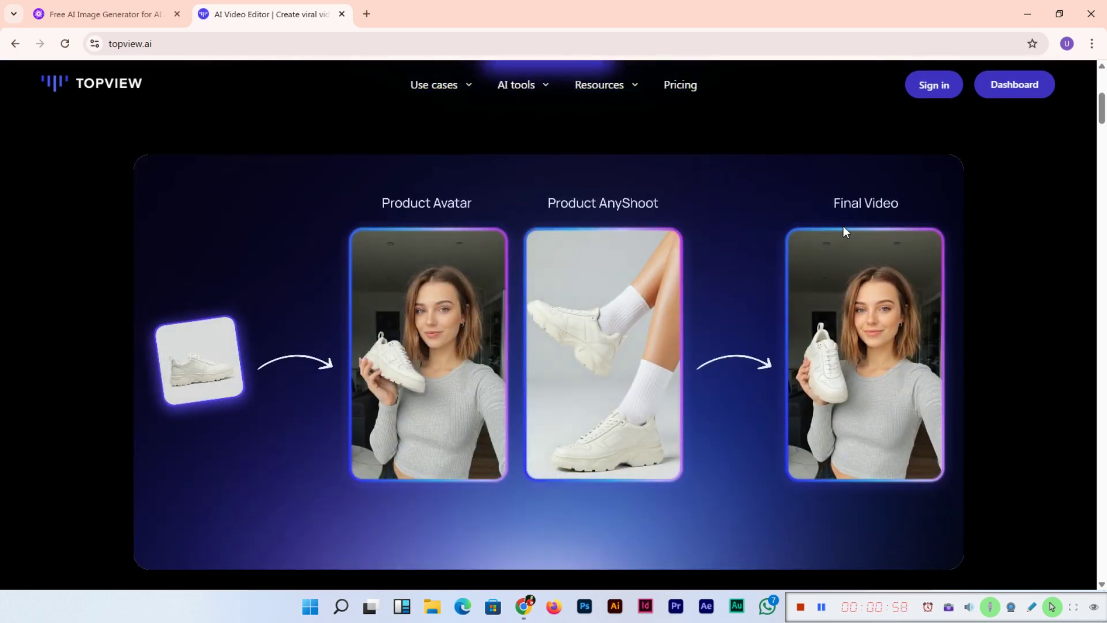
pyautogui.scroll(5, 293, 413)
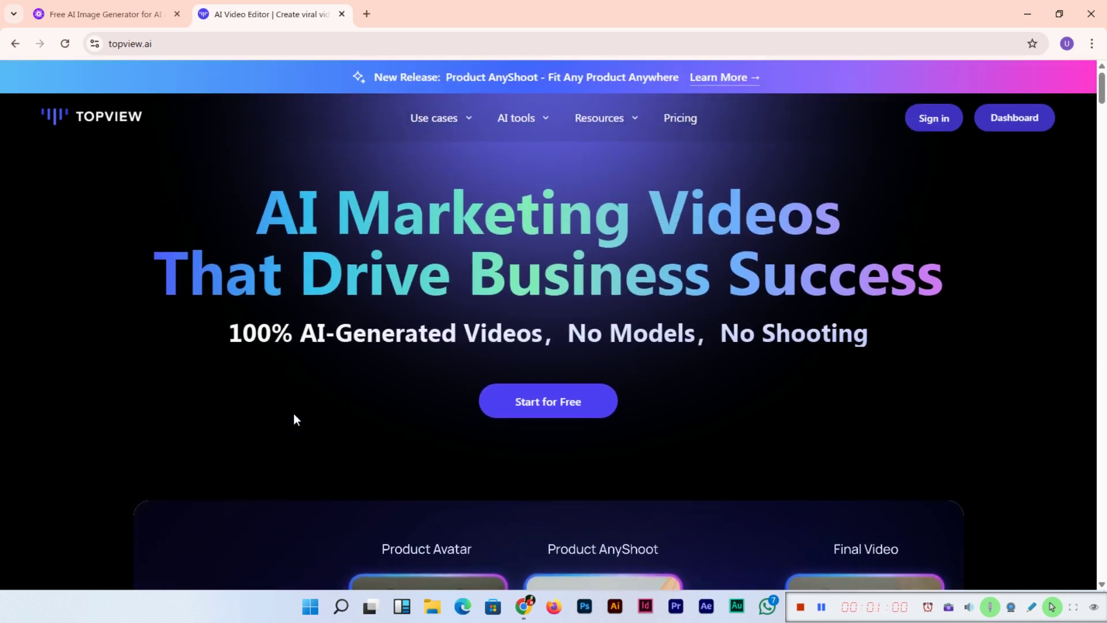
pyautogui.moveTo(546, 128)
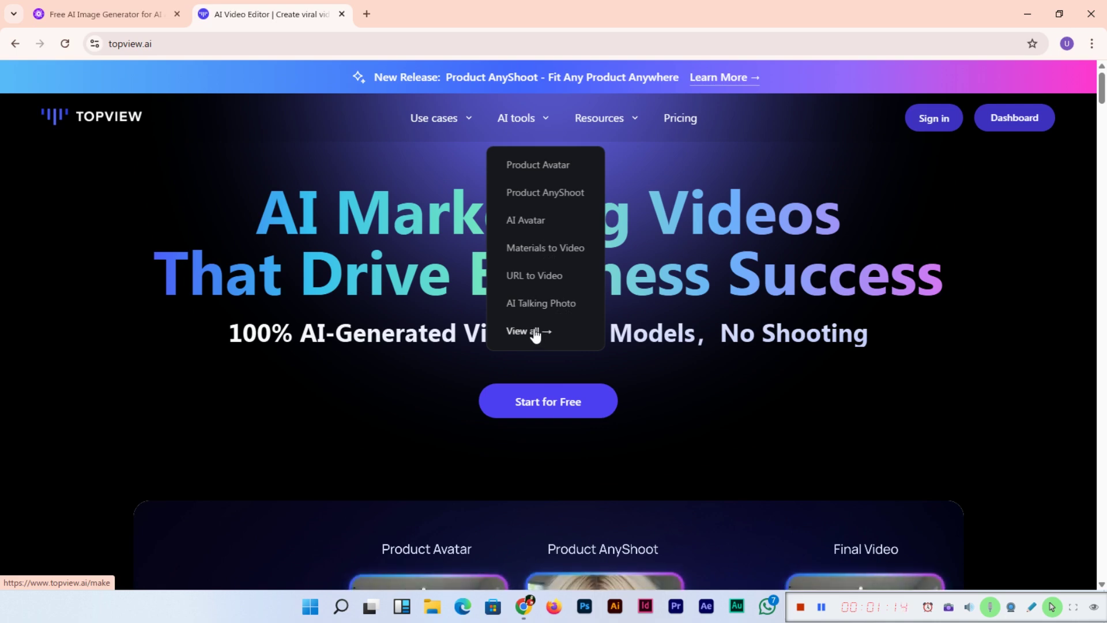
# Step: Open Product AnyShoot from AI tools and browse its demo video and pet, furniture, electronics examples
pyautogui.click(549, 193)
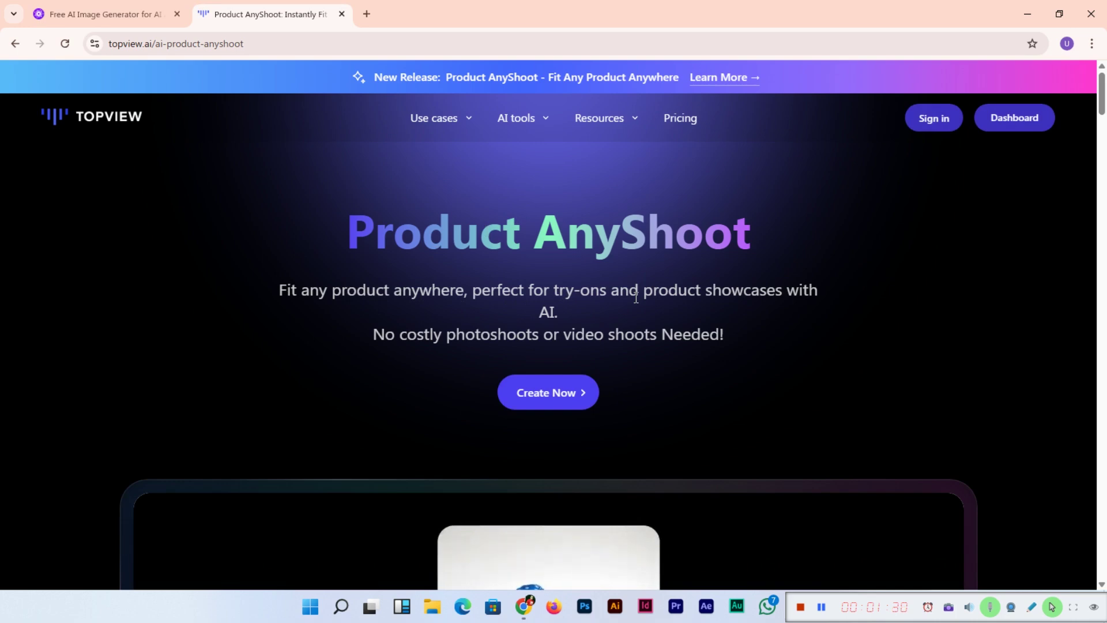
pyautogui.scroll(-6, 600, 291)
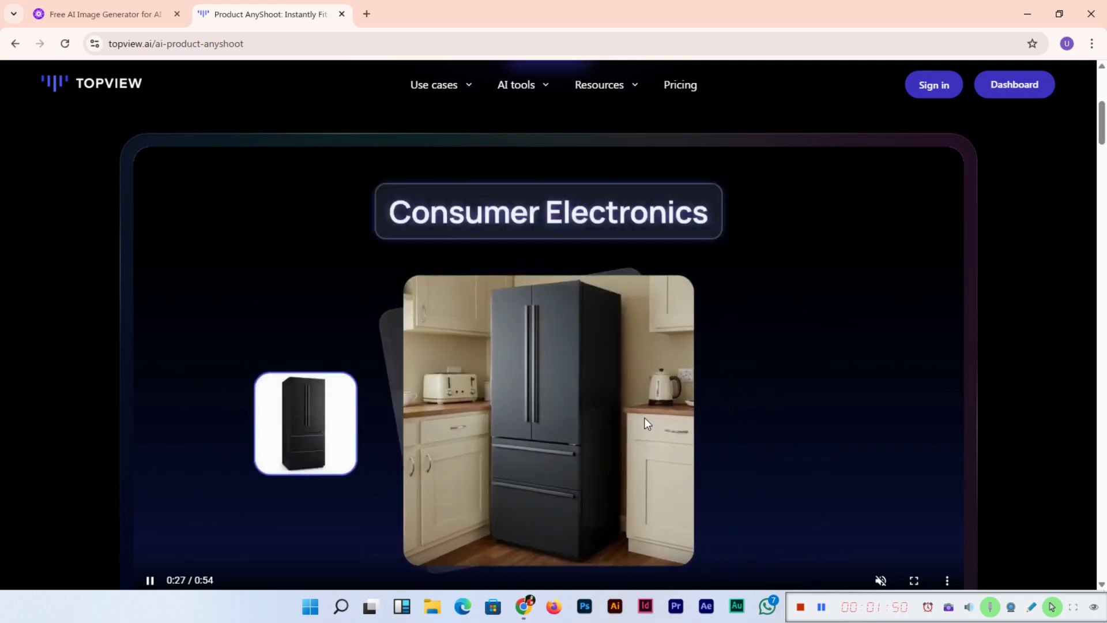
pyautogui.scroll(-1, 625, 426)
pyautogui.scroll(-10, 630, 425)
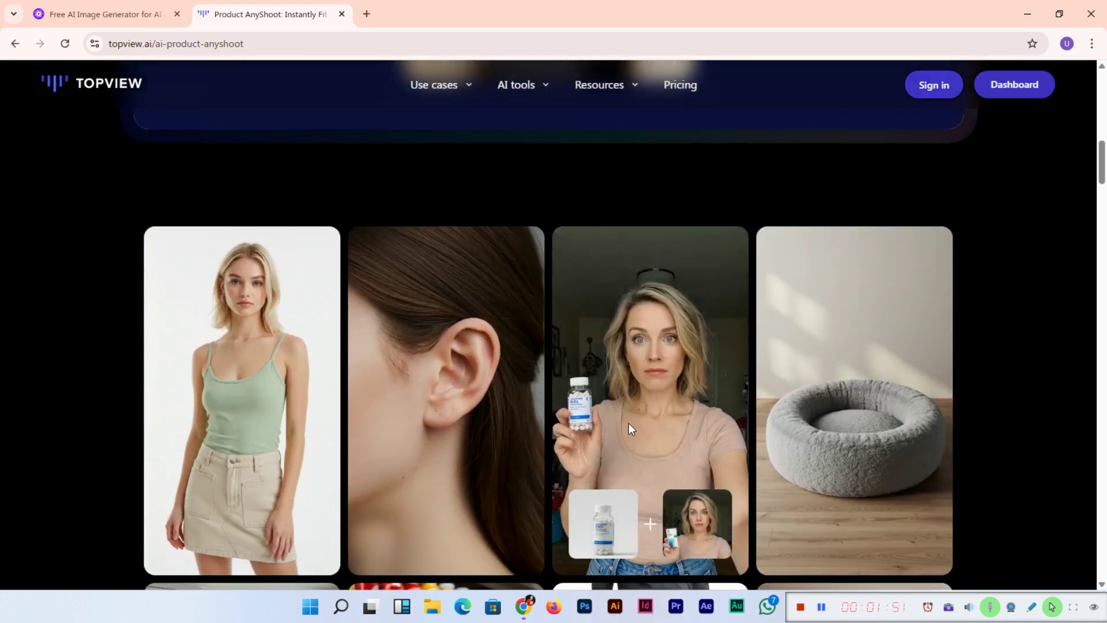
pyautogui.scroll(4, 571, 410)
pyautogui.scroll(12, 571, 410)
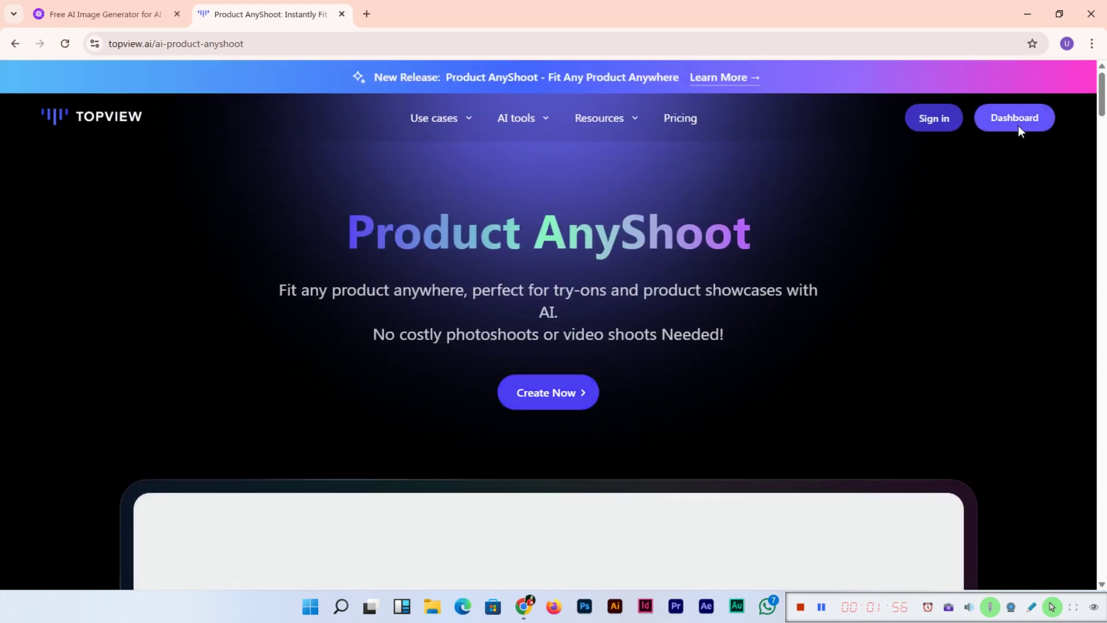
# Step: Start a new Topview account with the suggested saved e-mail address and pass the verification step
pyautogui.click(1018, 125)
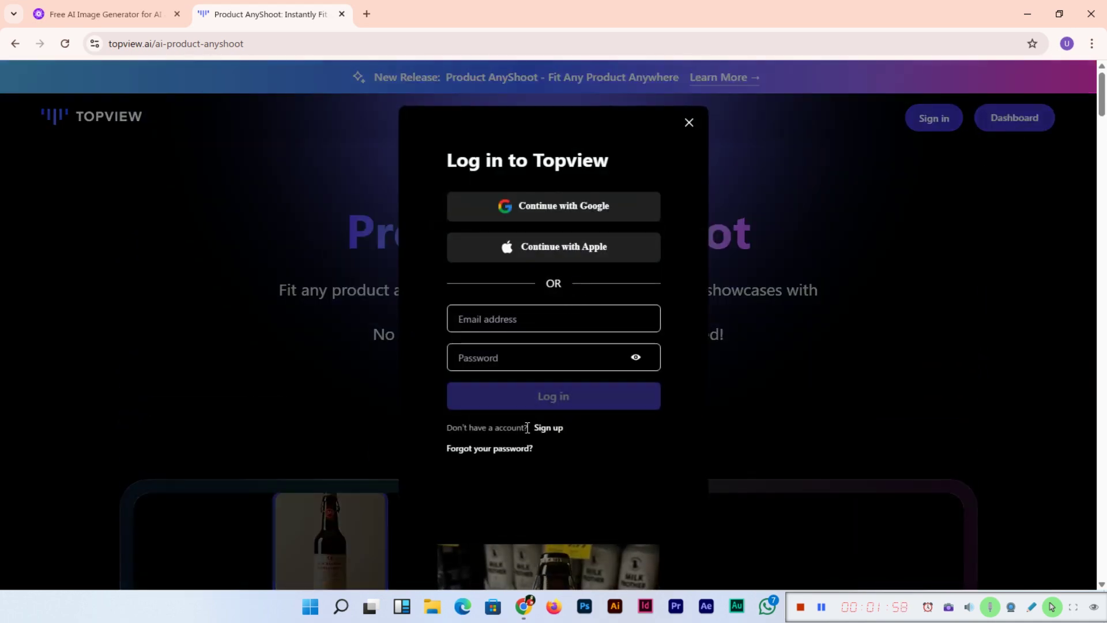
pyautogui.click(555, 429)
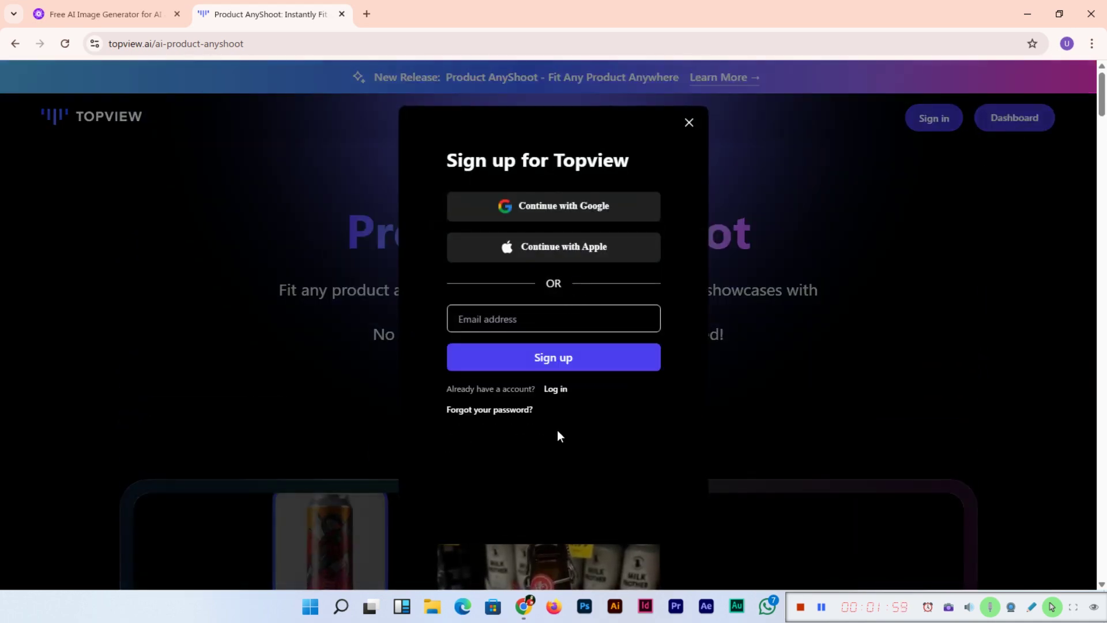
pyautogui.click(592, 315)
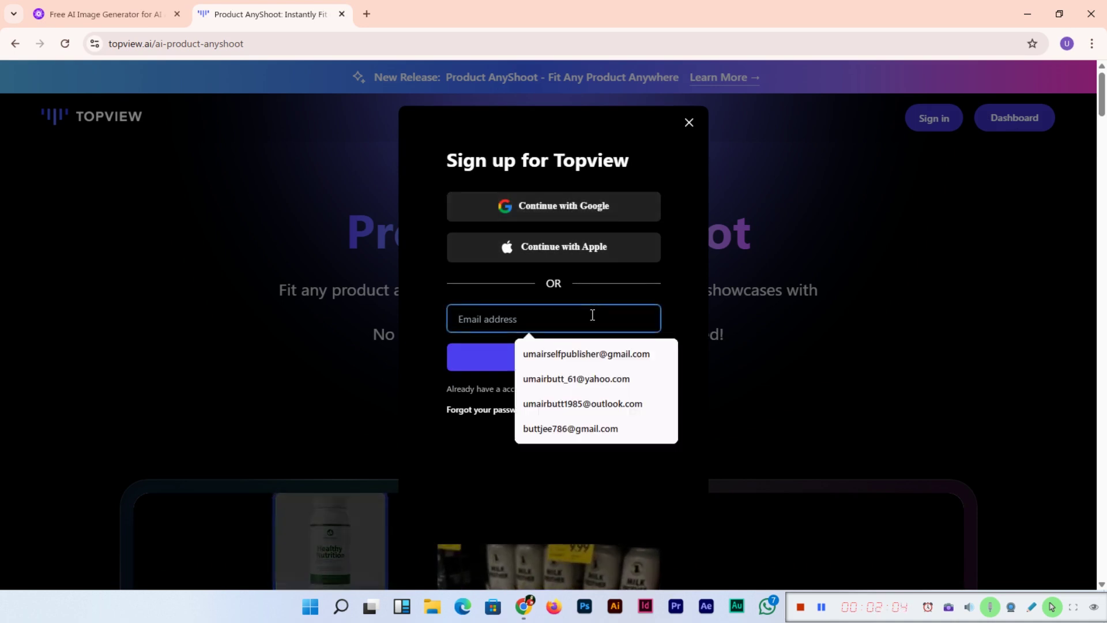
pyautogui.click(601, 351)
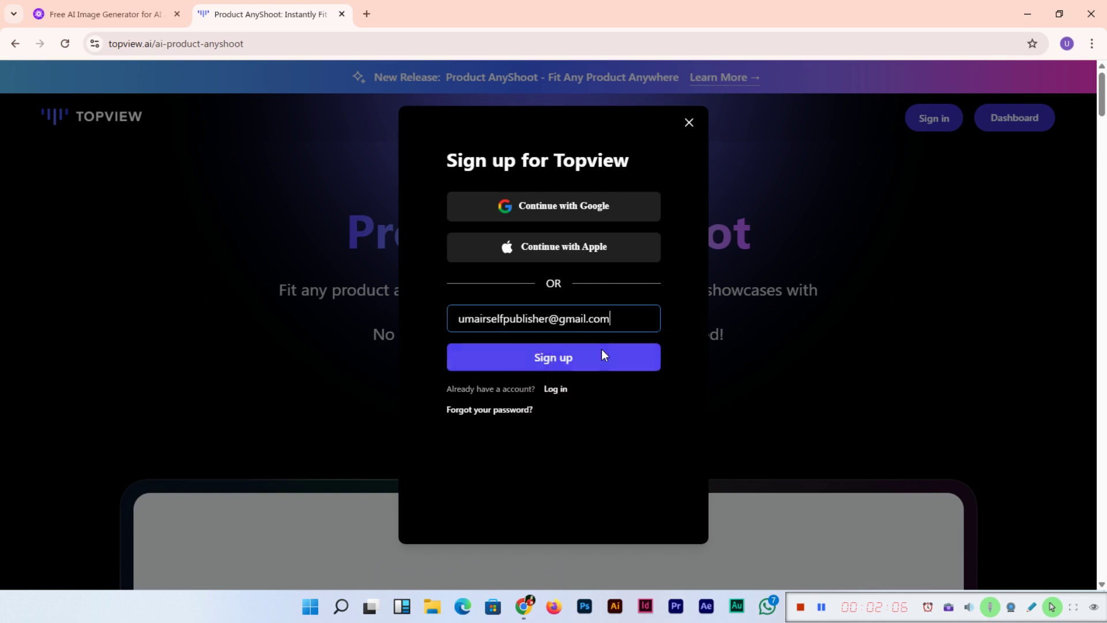
pyautogui.click(557, 369)
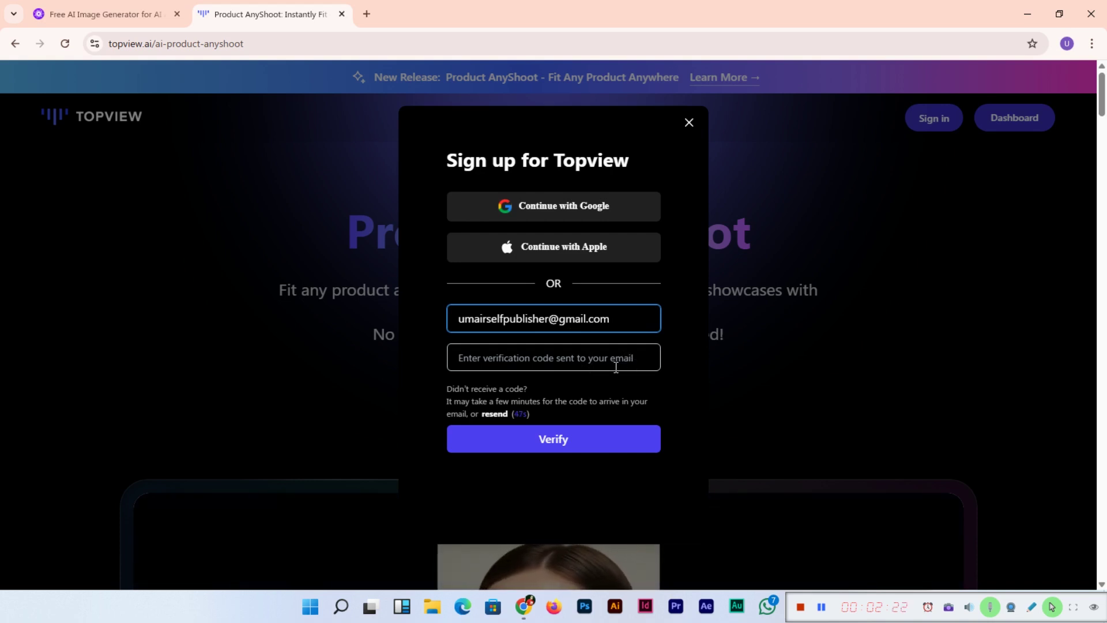
pyautogui.click(823, 608)
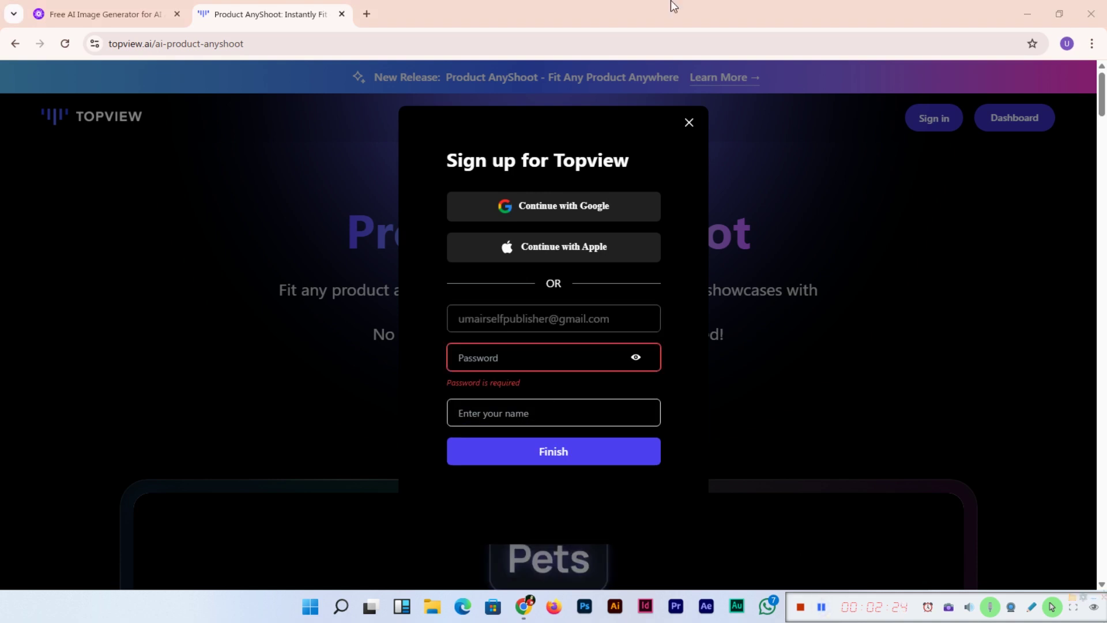
# Step: Enter the account password and the user's full name in the sign-up form
pyautogui.click(546, 367)
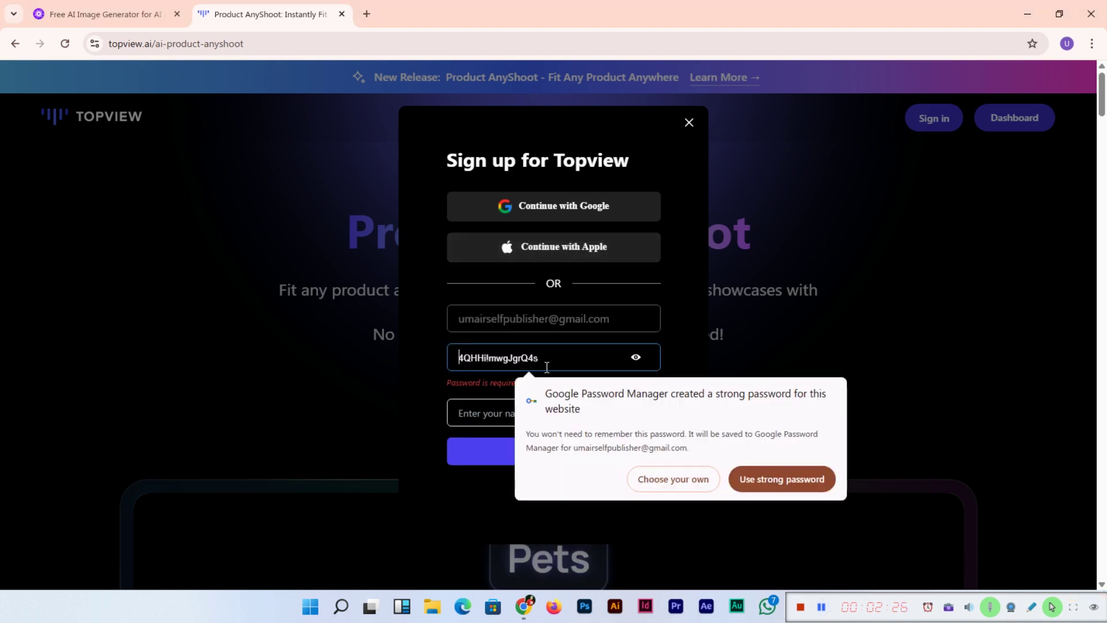
pyautogui.write('1234')
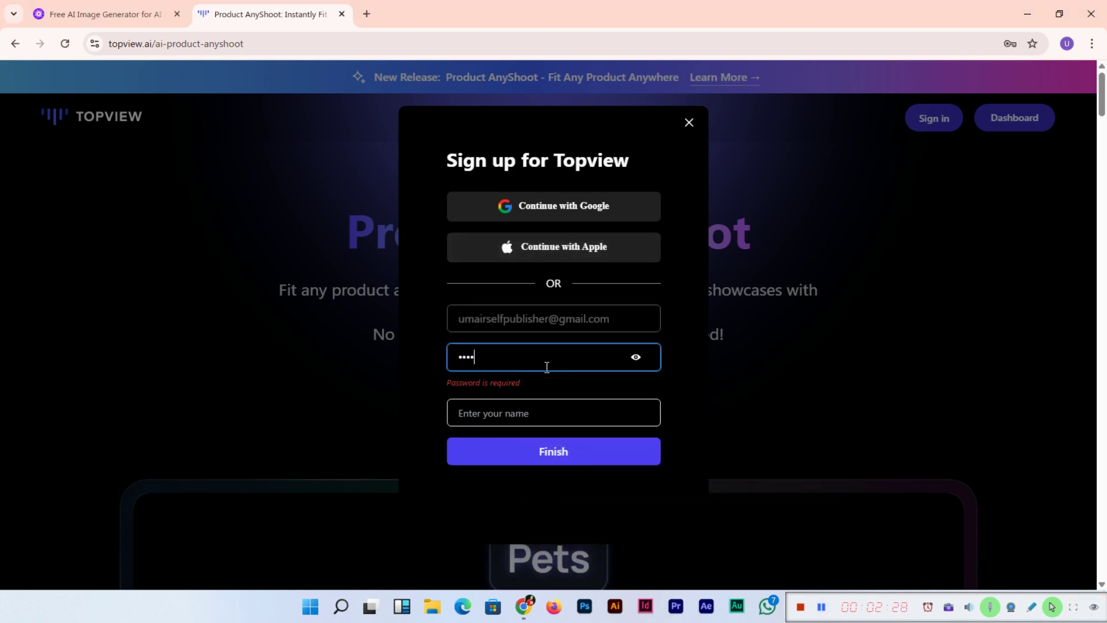
pyautogui.write('5')
pyautogui.press('Tab')
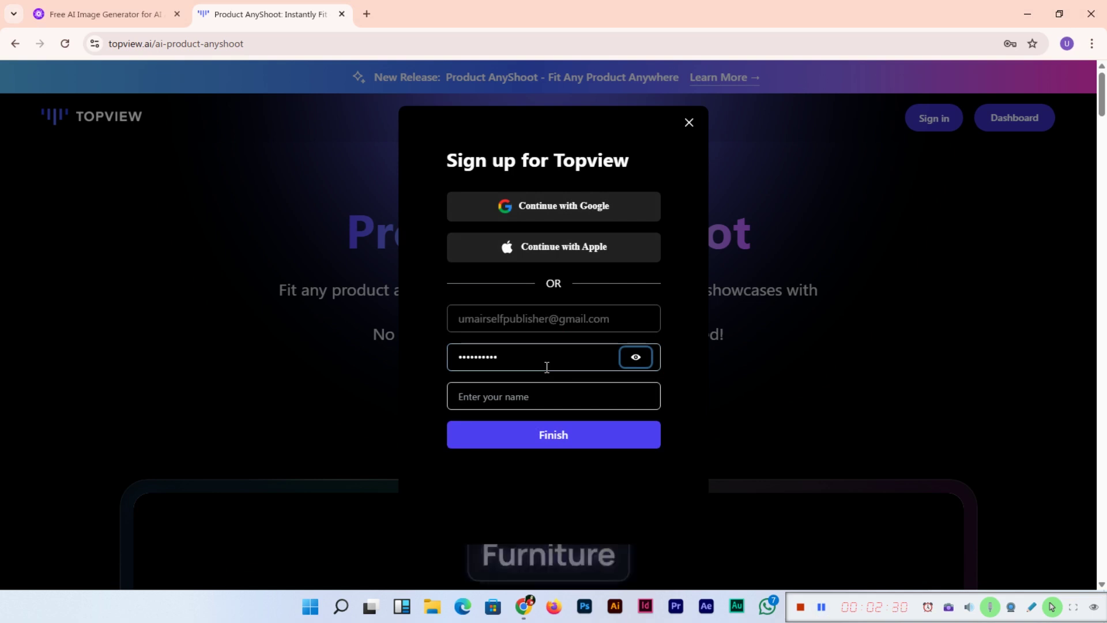
pyautogui.press('Tab')
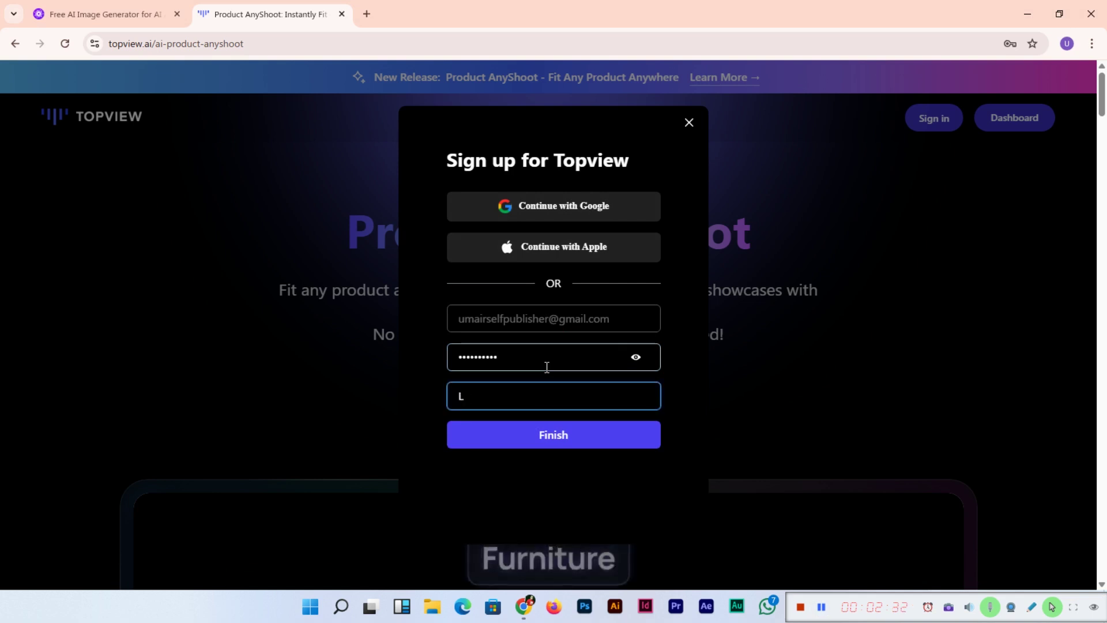
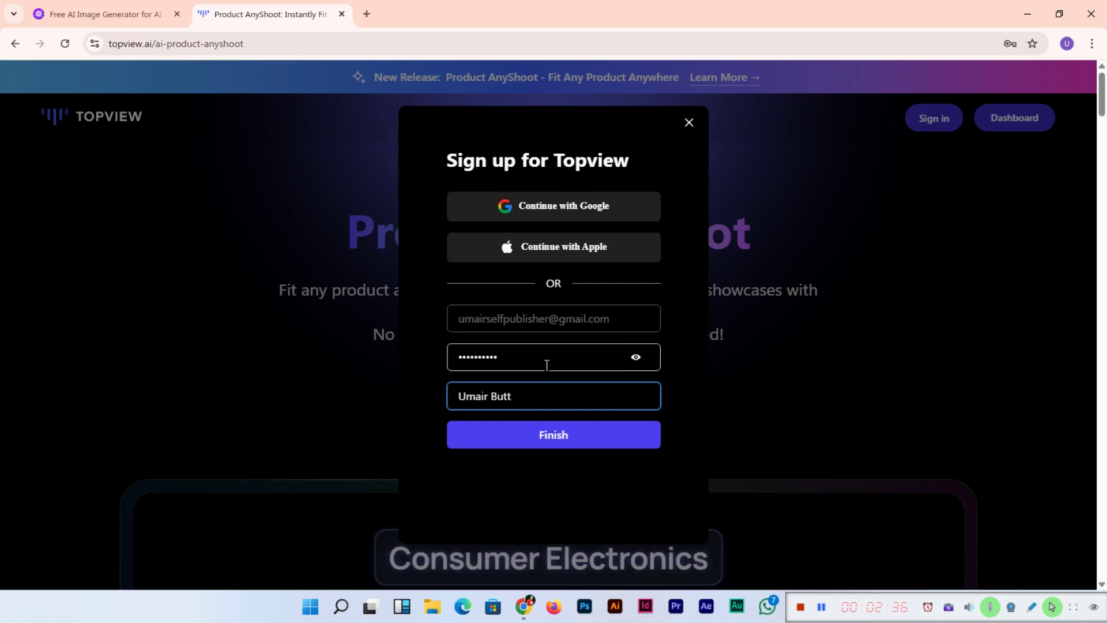
# Step: Finish sign-up, decline Chrome's password saving, and choose Social media content as the use case
pyautogui.click(569, 437)
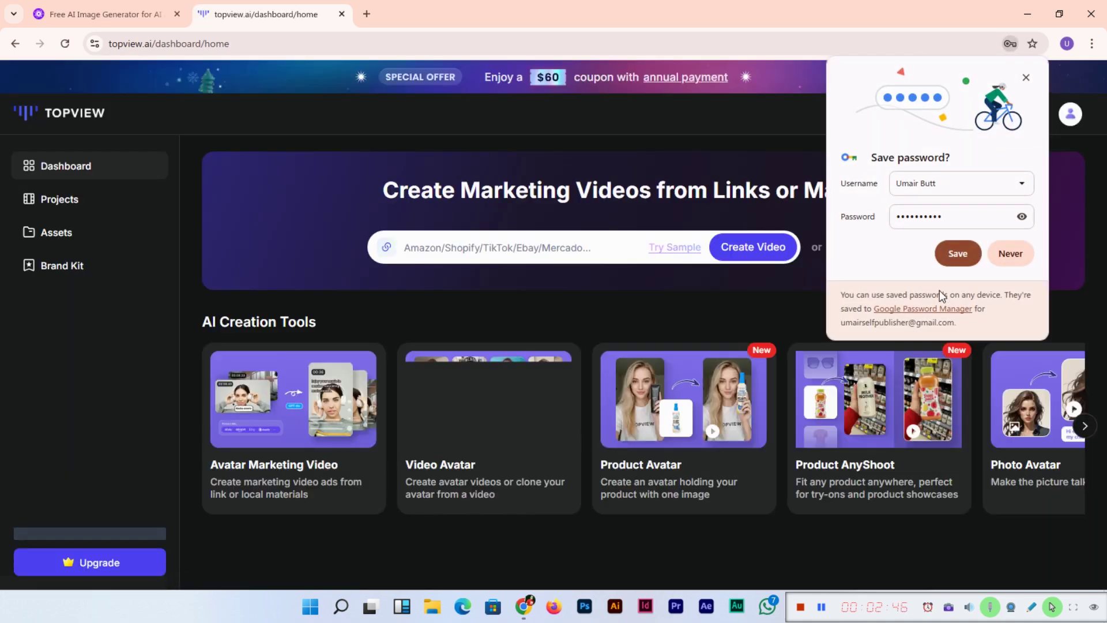
pyautogui.click(1007, 254)
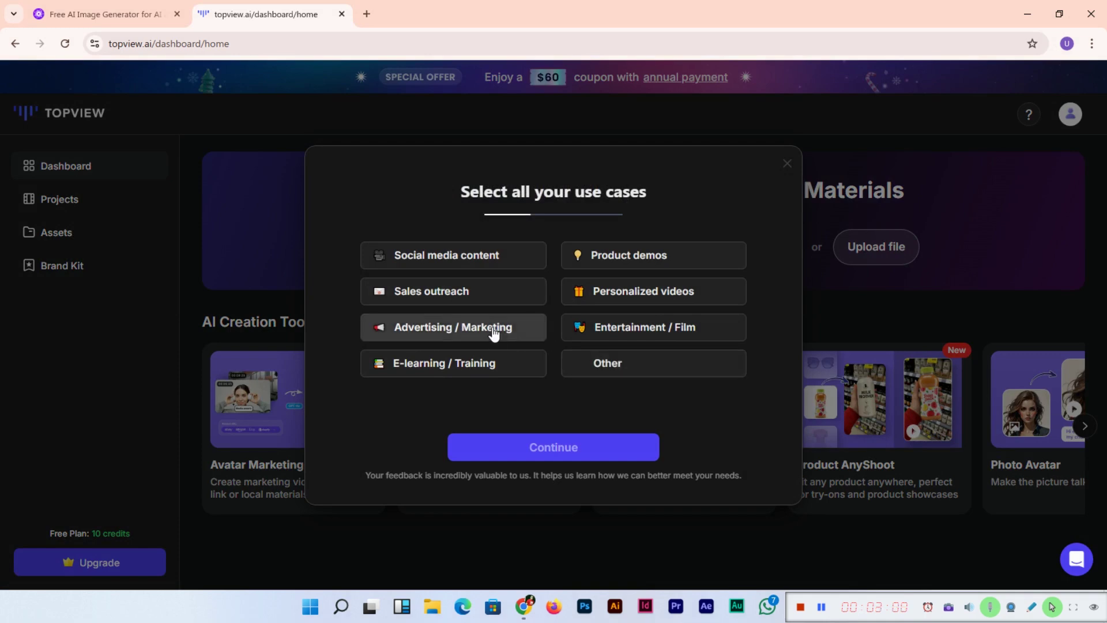
pyautogui.click(500, 267)
pyautogui.click(575, 453)
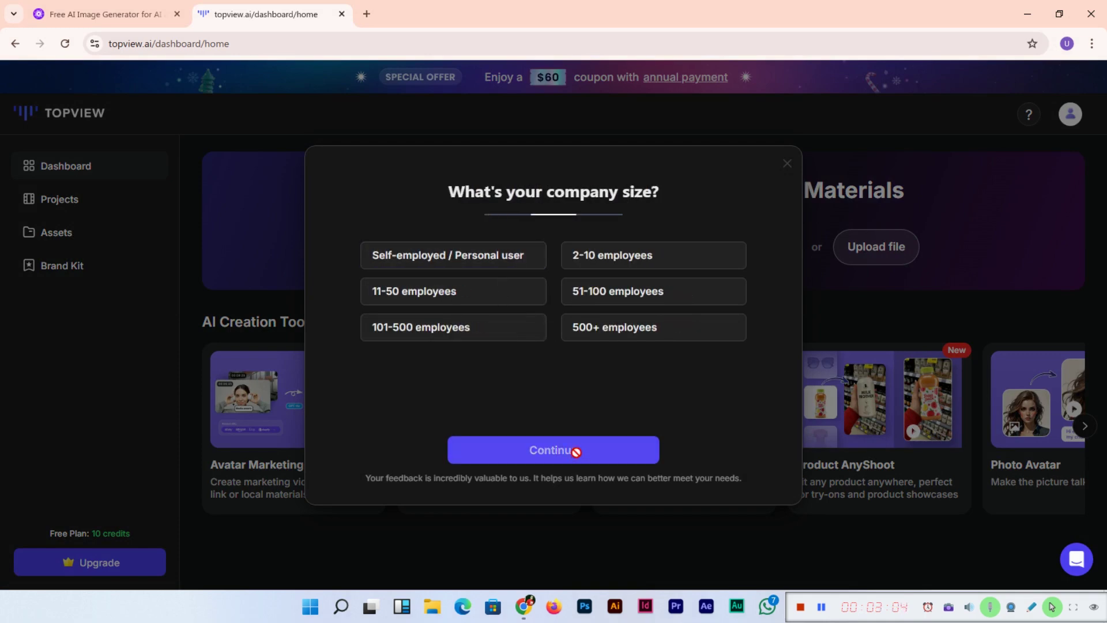
# Step: Answer Self-employed / Personal user for company size and Articles / Blogs as referral source
pyautogui.click(460, 262)
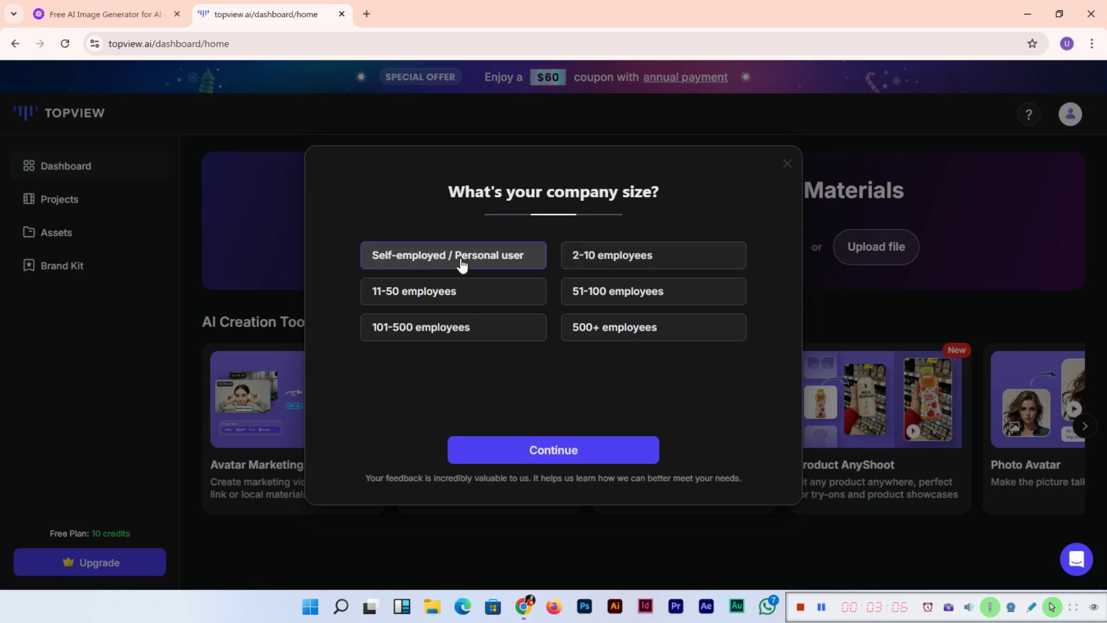
pyautogui.click(552, 455)
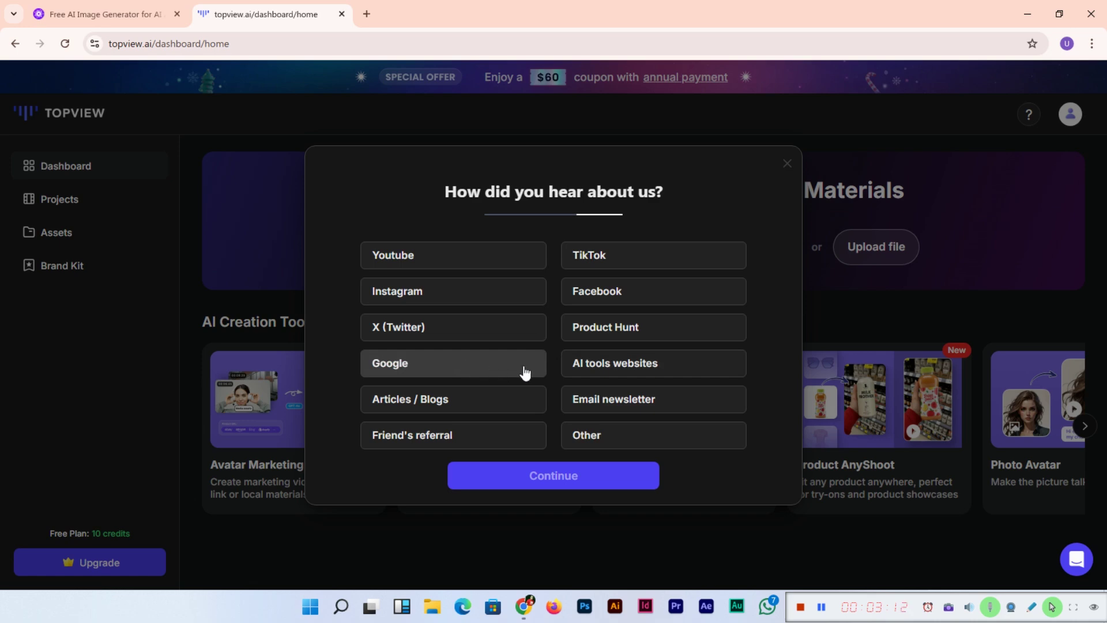
pyautogui.click(519, 407)
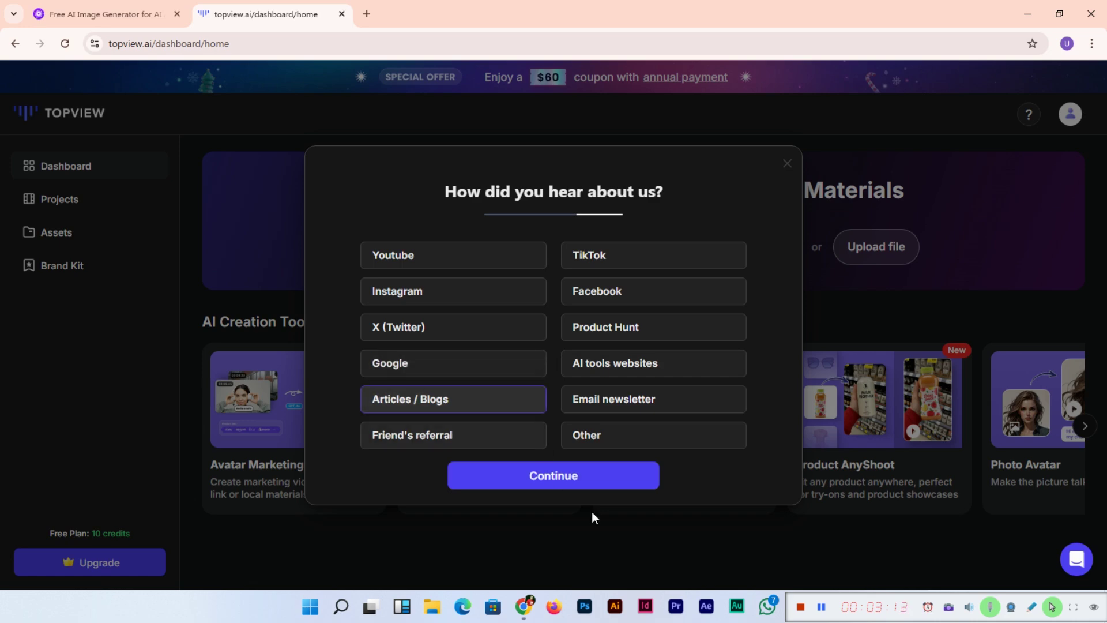
pyautogui.click(559, 476)
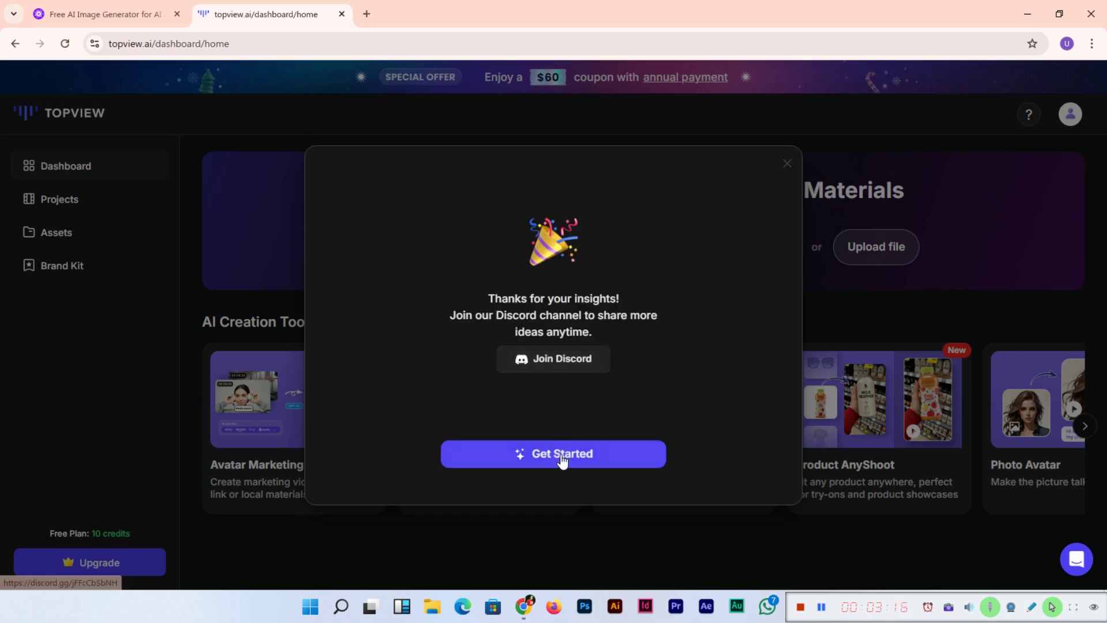
# Step: Close the thank-you panel and open the Product AnyShoot card from the AI Creation Tools carousel
pyautogui.click(566, 456)
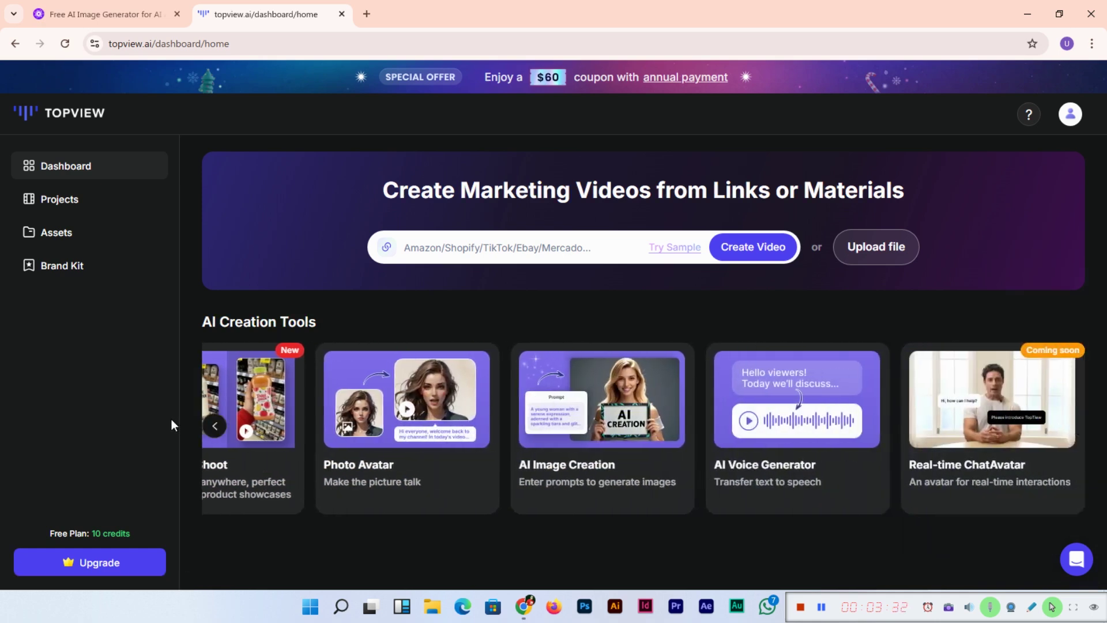
pyautogui.click(214, 425)
pyautogui.moveTo(363, 441); pyautogui.dragTo(847, 403)
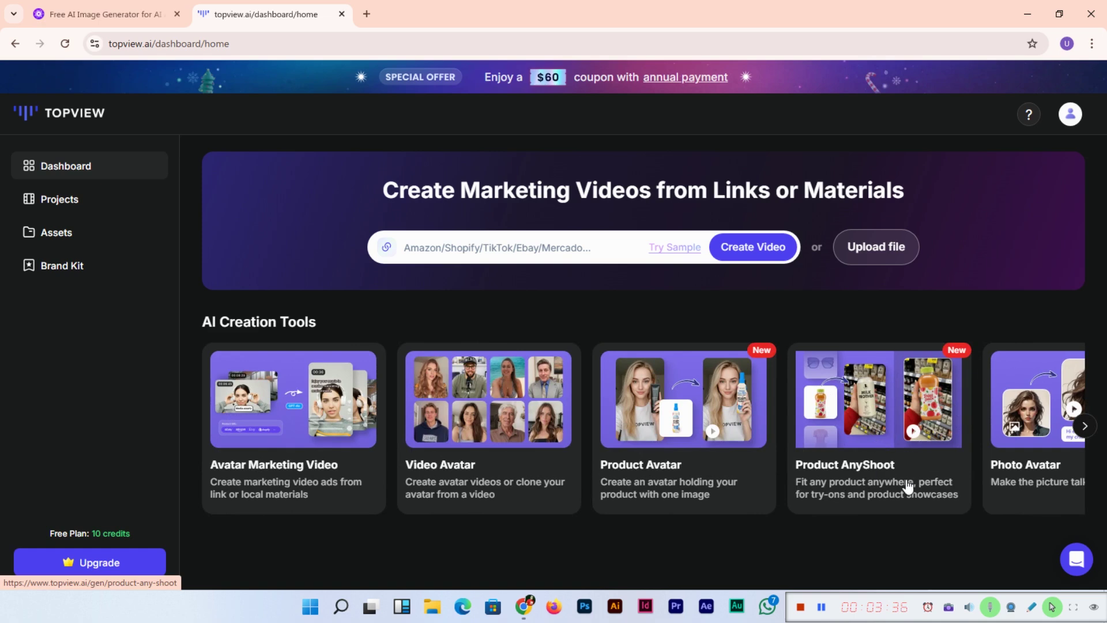
pyautogui.click(875, 429)
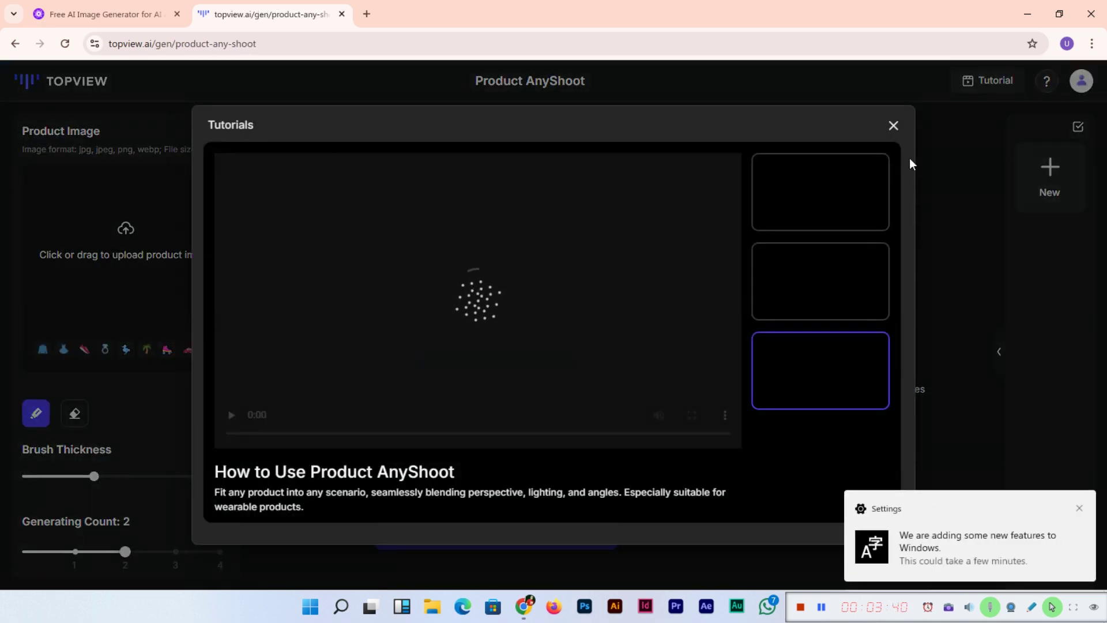
# Step: Close the Tutorials video and the Windows Settings notification
pyautogui.click(892, 126)
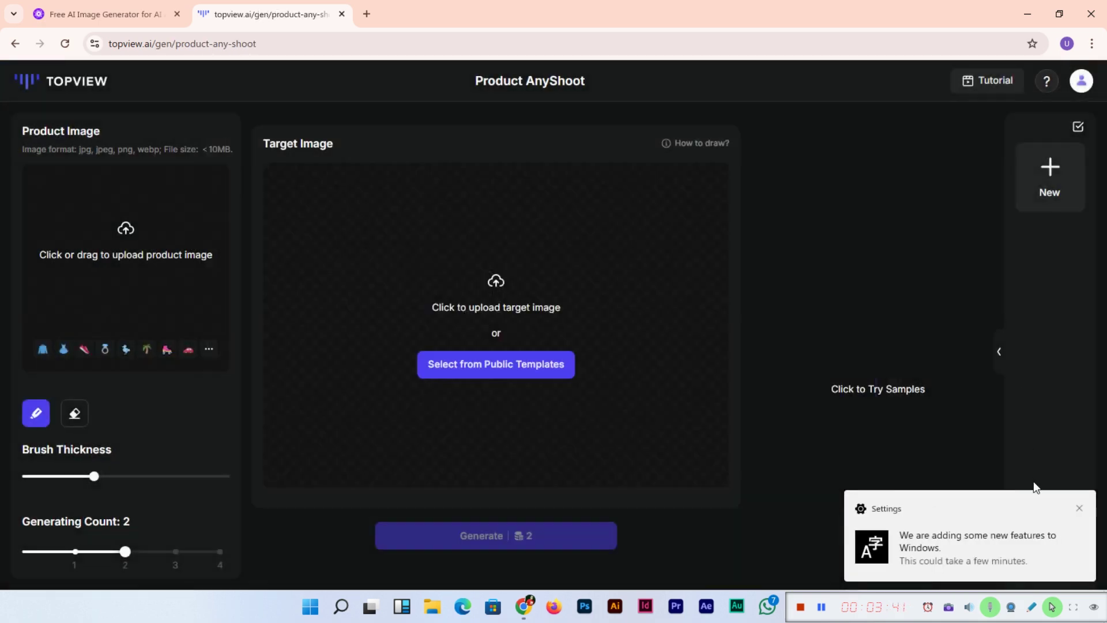
pyautogui.click(1079, 508)
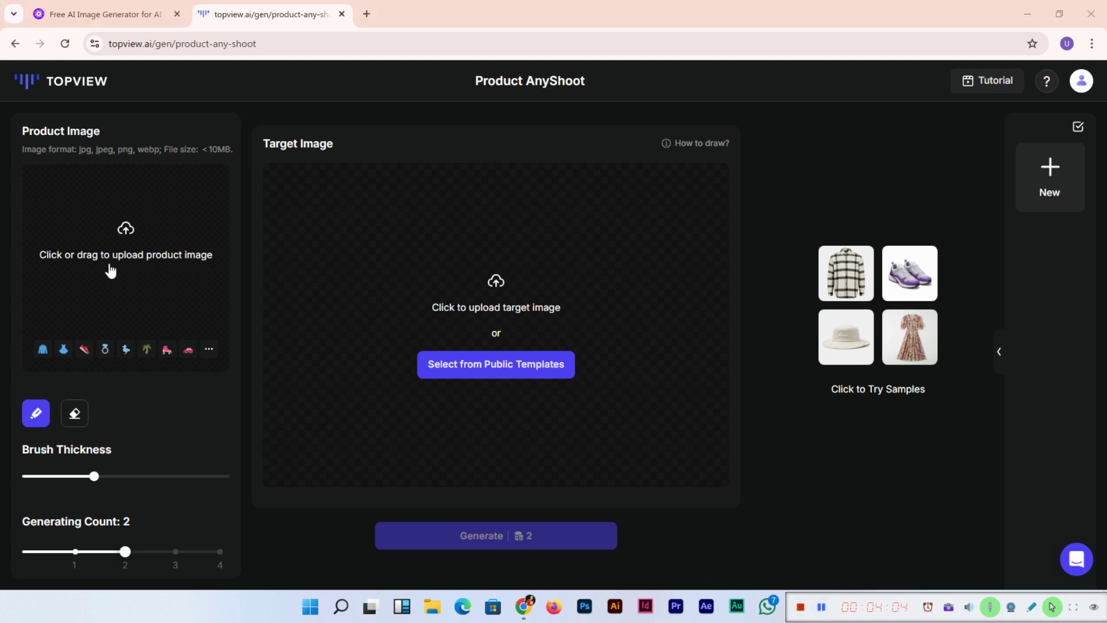
# Step: Upload the emerald necklace PNG from Desktop > Assets > 01 as the product image
pyautogui.click(133, 256)
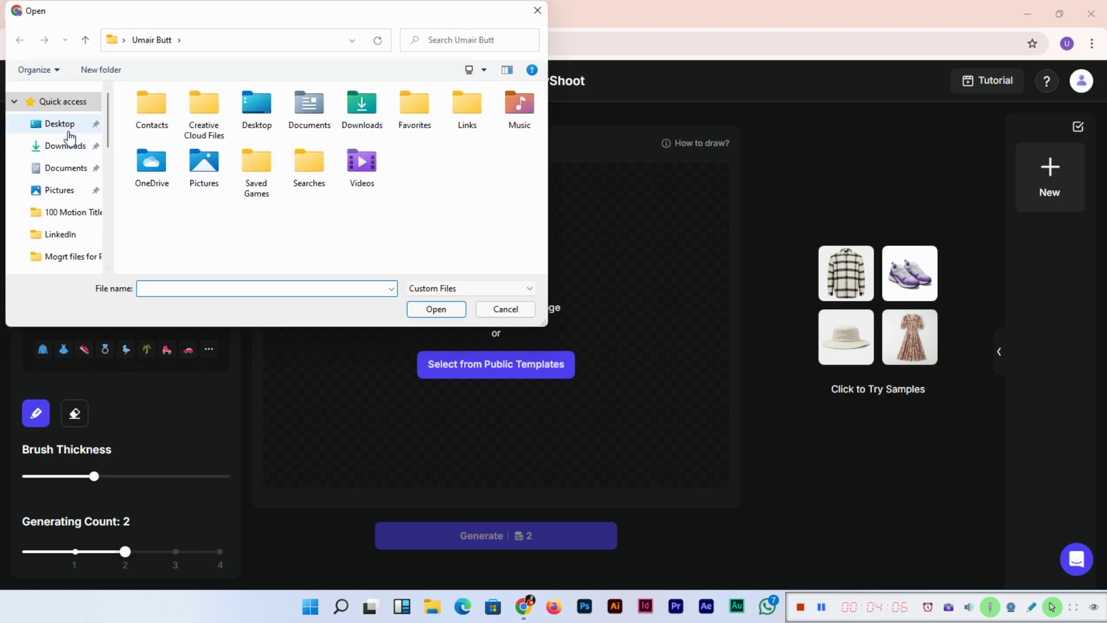
pyautogui.click(68, 133)
pyautogui.doubleClick(162, 131)
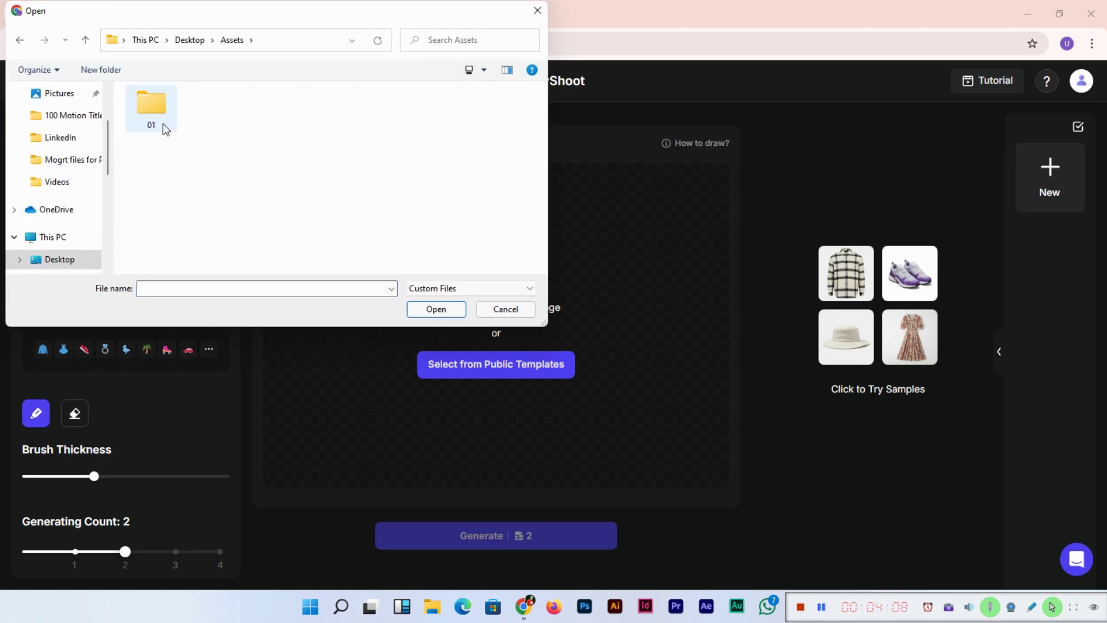
pyautogui.doubleClick(163, 123)
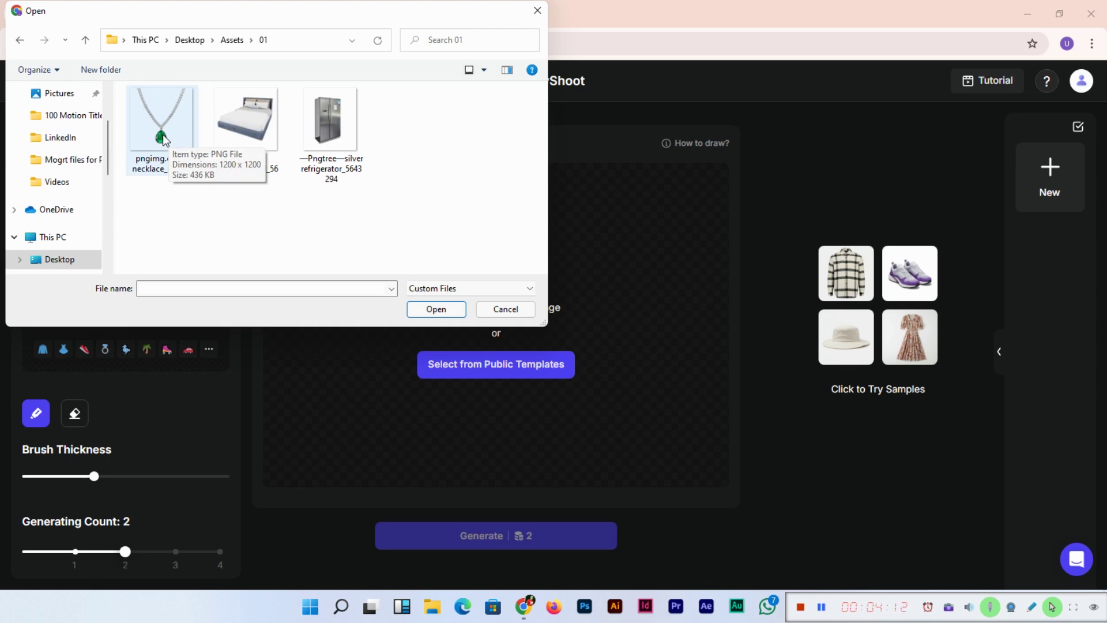
pyautogui.doubleClick(175, 134)
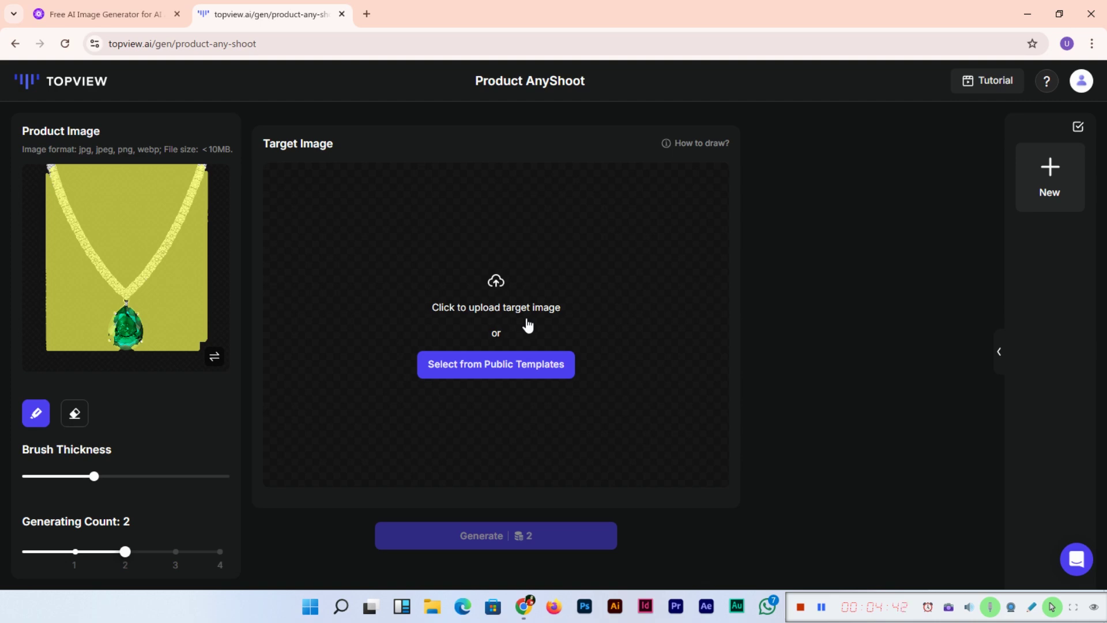
# Step: Use the Necklace public template of a woman in a white V-neck top as the target
pyautogui.click(499, 371)
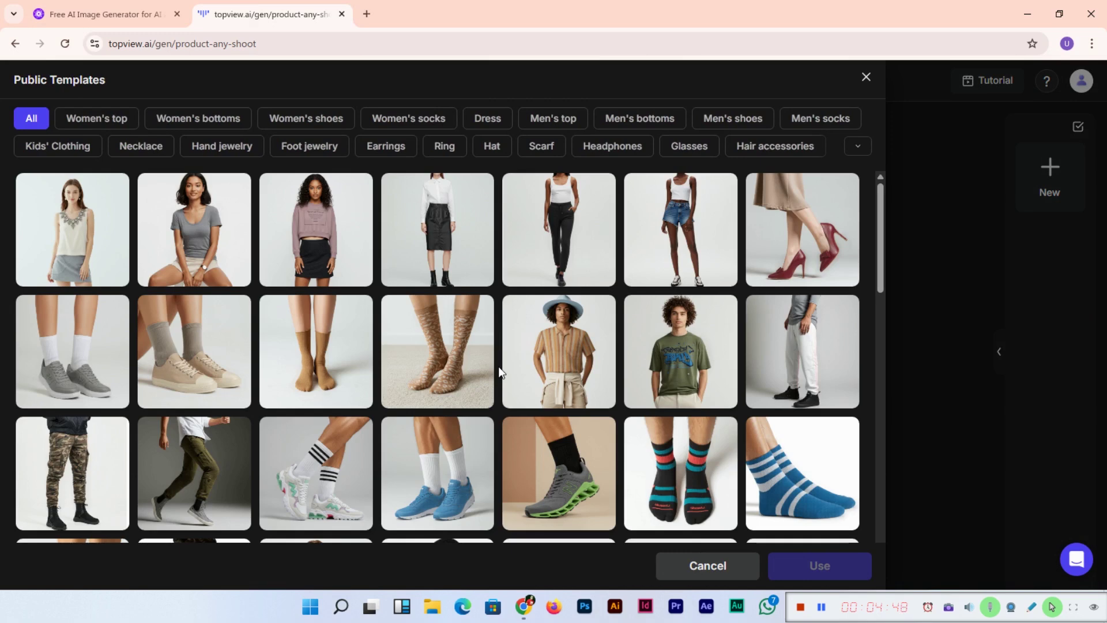
pyautogui.click(857, 146)
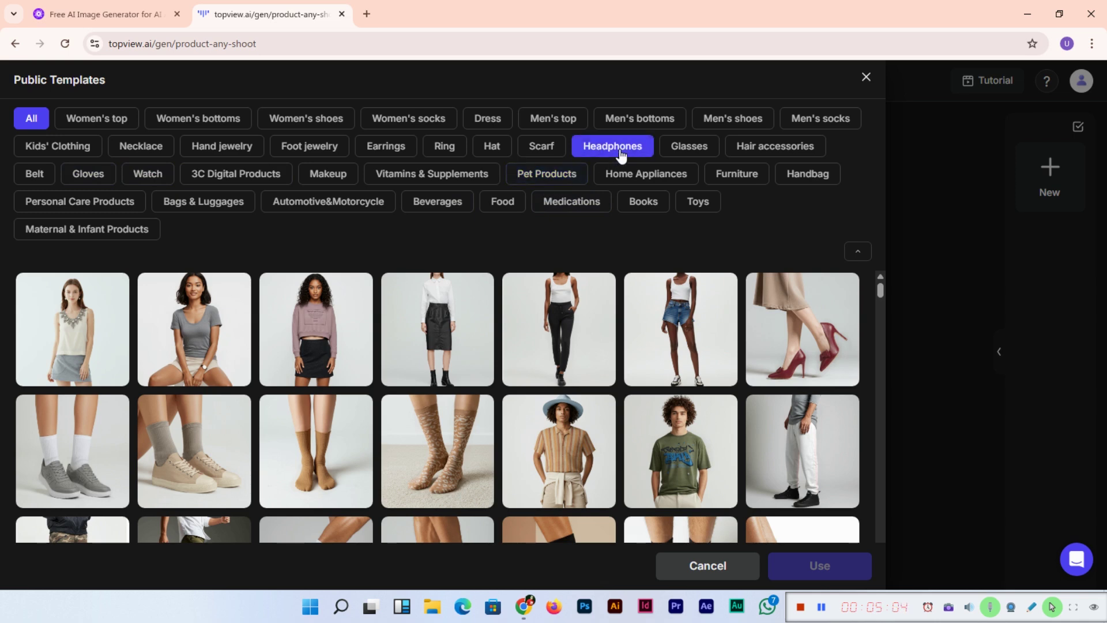
pyautogui.click(162, 151)
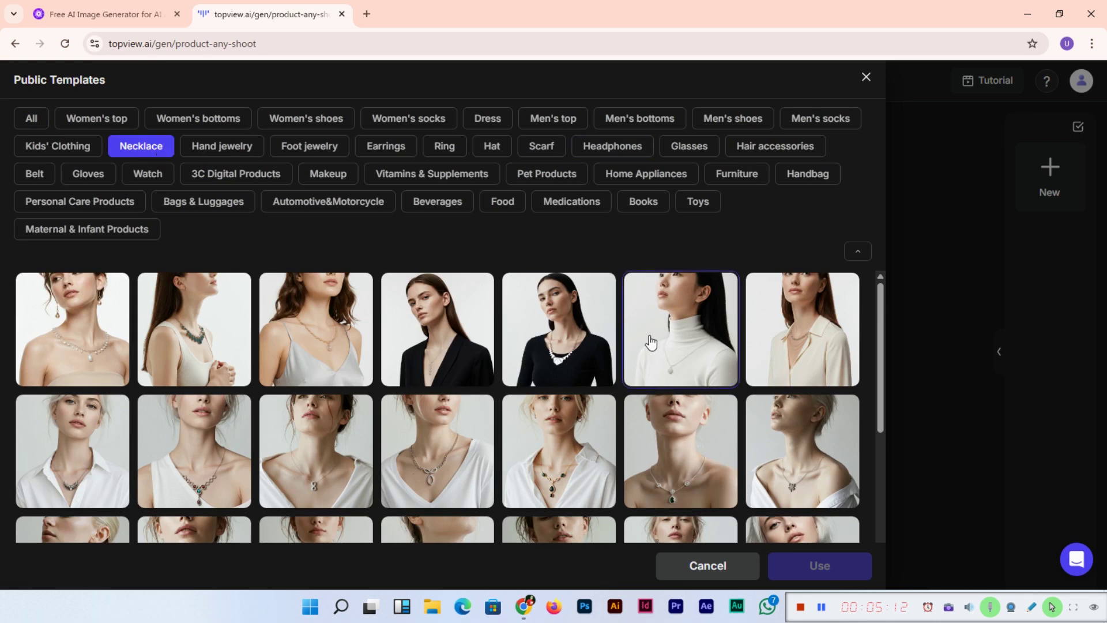
pyautogui.scroll(-1, 648, 340)
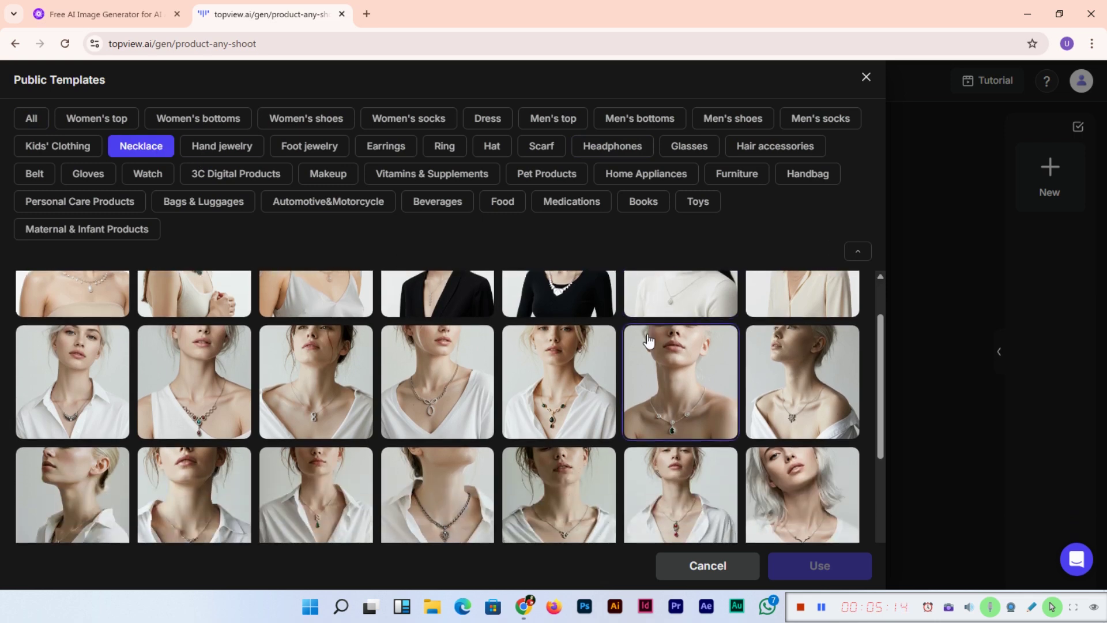
pyautogui.scroll(-2, 648, 341)
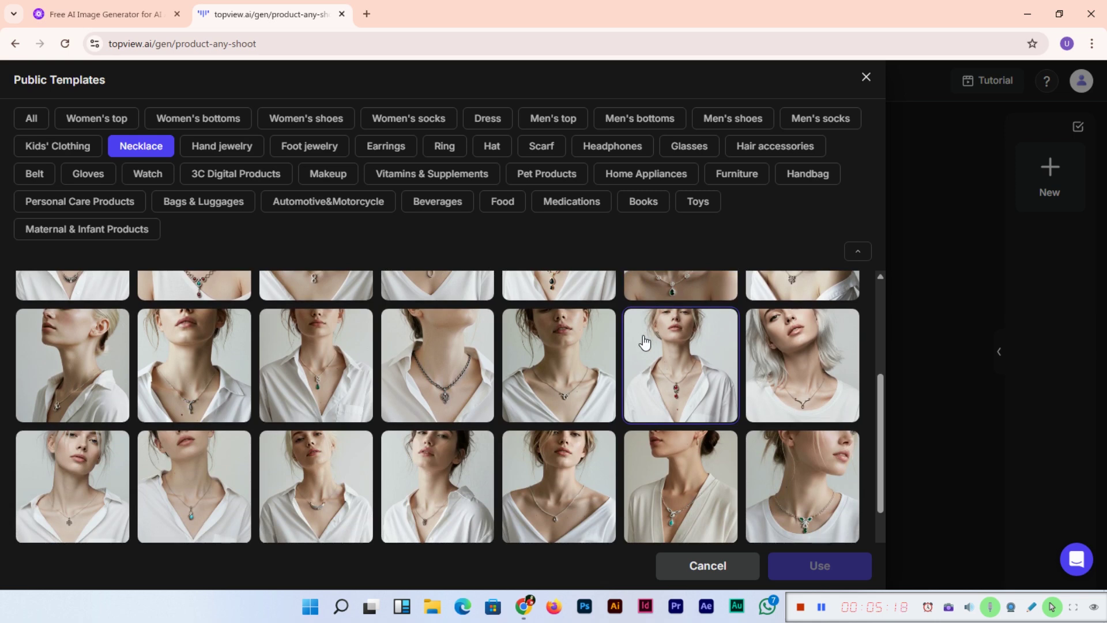
pyautogui.scroll(-1, 575, 334)
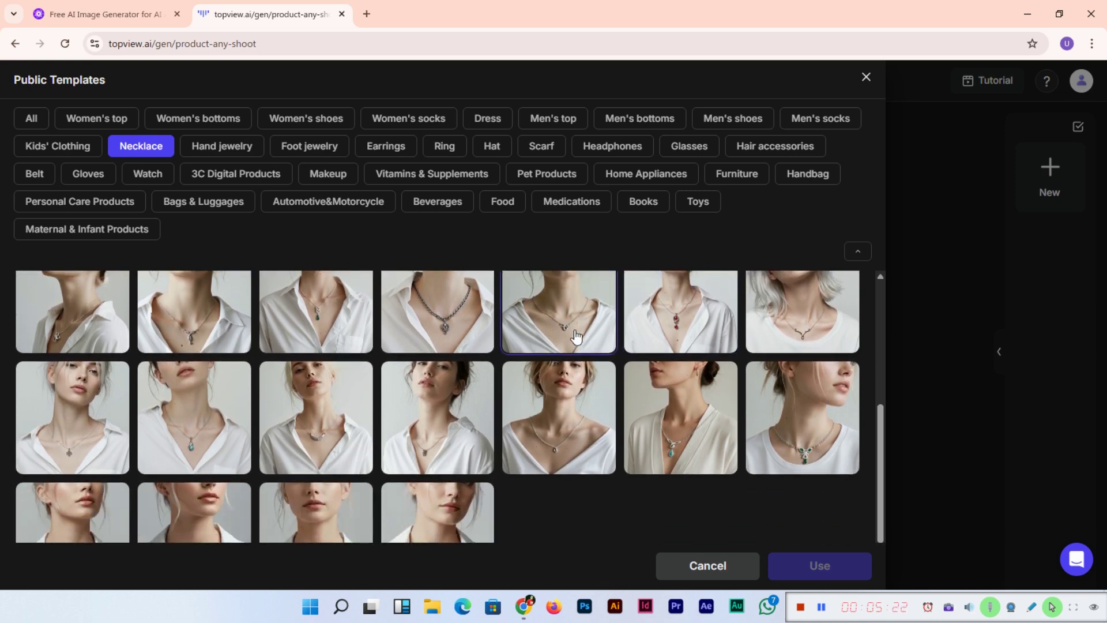
pyautogui.scroll(2, 281, 422)
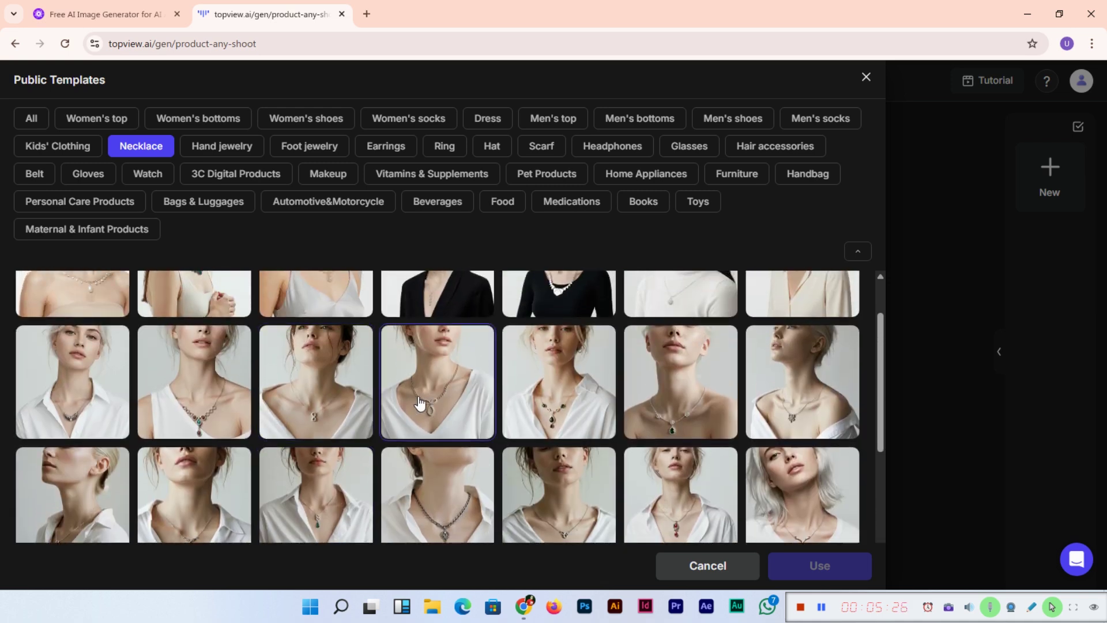
pyautogui.click(431, 384)
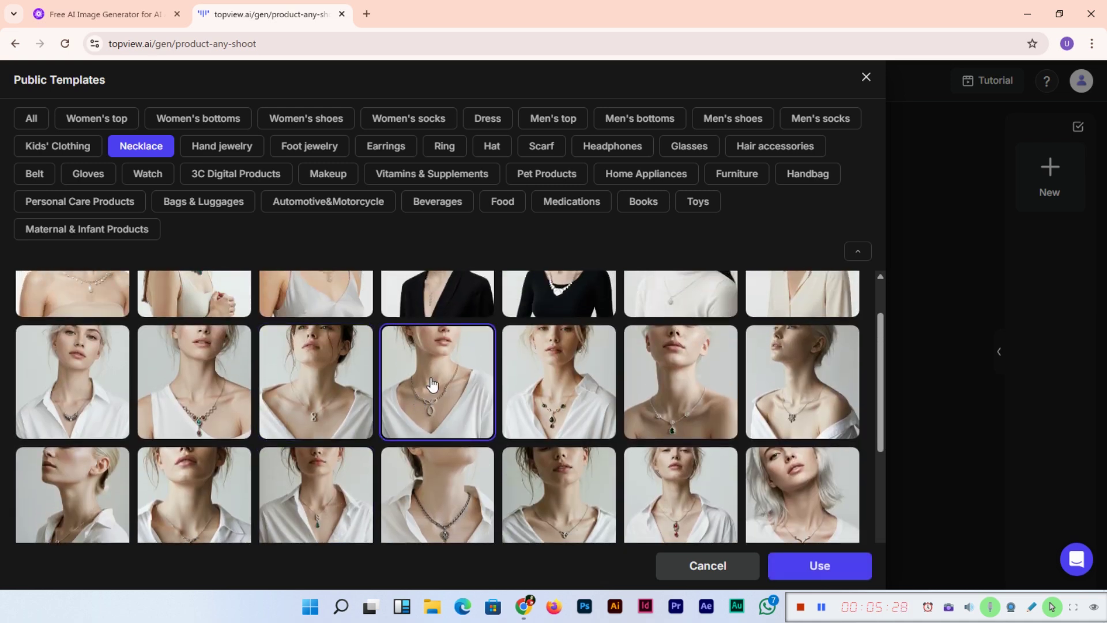
pyautogui.click(841, 572)
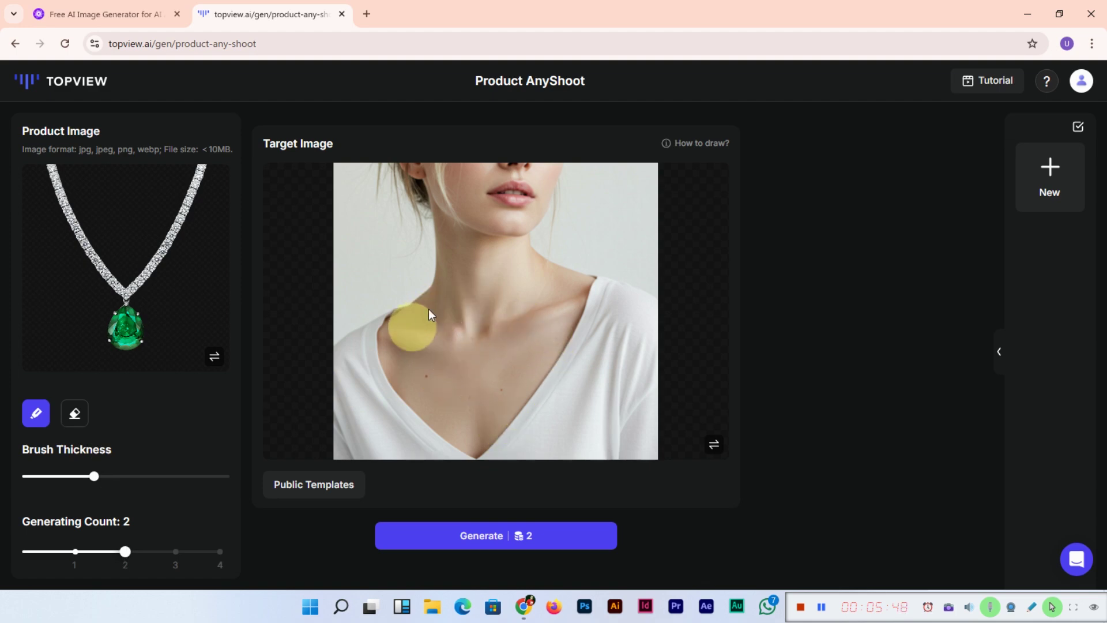
# Step: After Generate reports an empty mask, brush-paint the model's neck and upper chest down to the collarbone
pyautogui.click(521, 540)
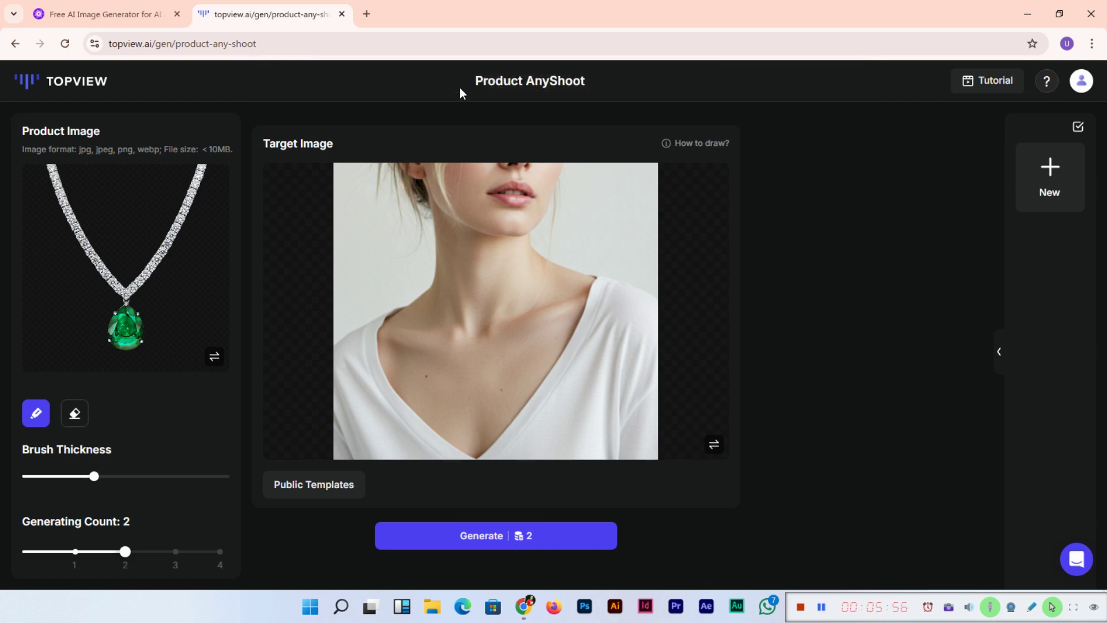
pyautogui.click(494, 539)
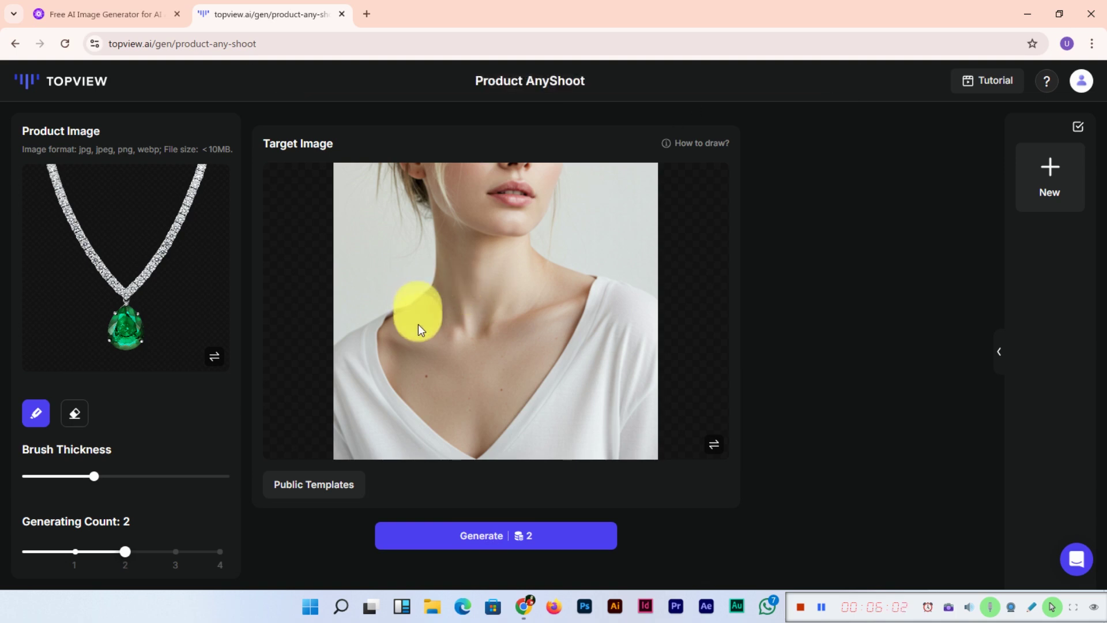
pyautogui.moveTo(456, 393)
pyautogui.mouseDown()
pyautogui.moveTo(479, 397)
pyautogui.moveTo(505, 373)
pyautogui.moveTo(535, 295)
pyautogui.moveTo(548, 272)
pyautogui.mouseUp()
pyautogui.moveTo(529, 319)
pyautogui.mouseDown()
pyautogui.moveTo(510, 275)
pyautogui.moveTo(434, 294)
pyautogui.moveTo(436, 320)
pyautogui.moveTo(465, 354)
pyautogui.moveTo(489, 304)
pyautogui.moveTo(465, 338)
pyautogui.mouseUp()
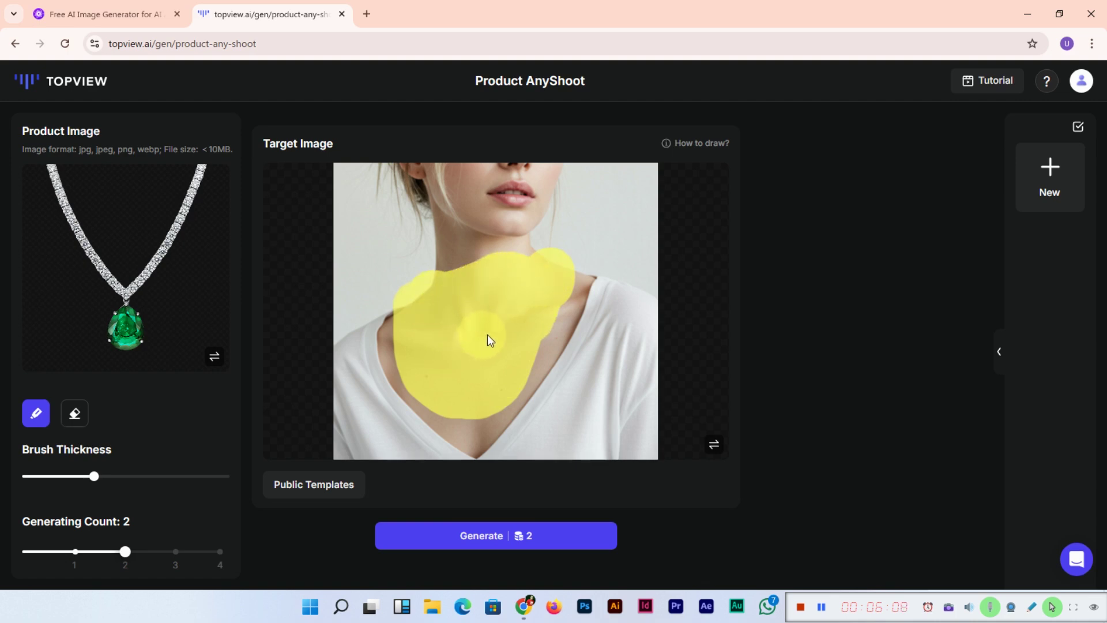
pyautogui.moveTo(539, 321); pyautogui.dragTo(530, 341)
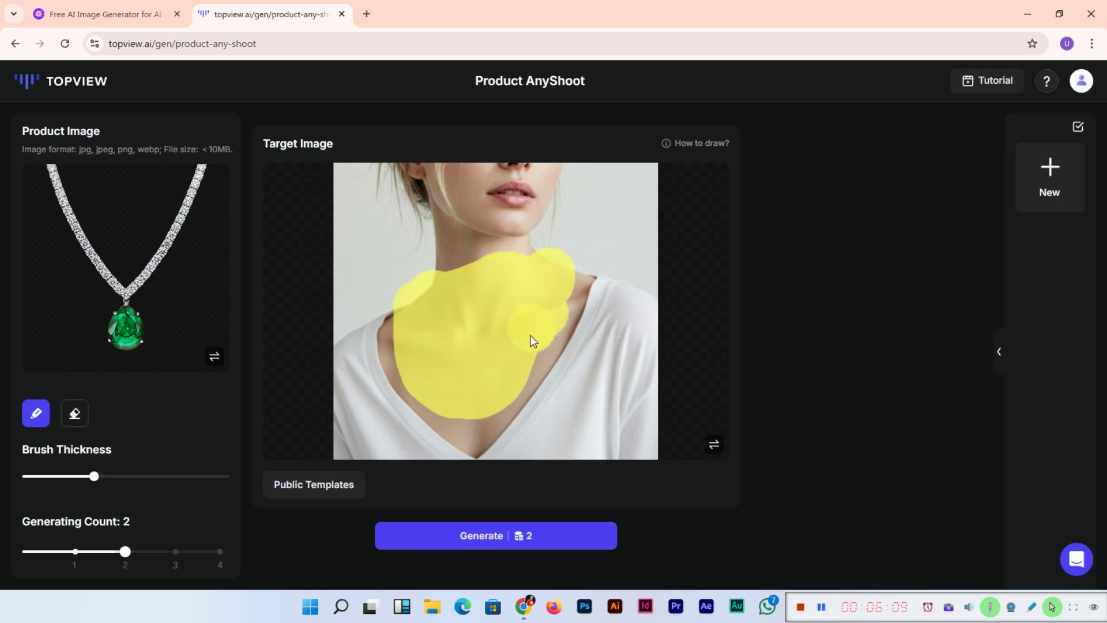
# Step: Generate the necklace try-on images and view a result full-size before closing the preview
pyautogui.click(502, 537)
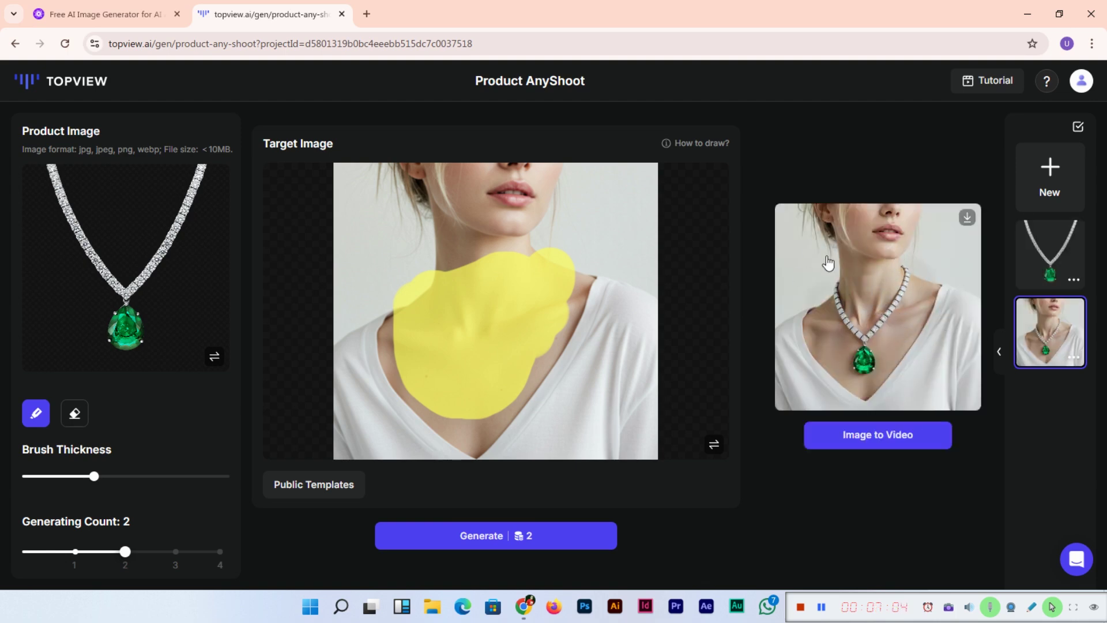
pyautogui.click(869, 332)
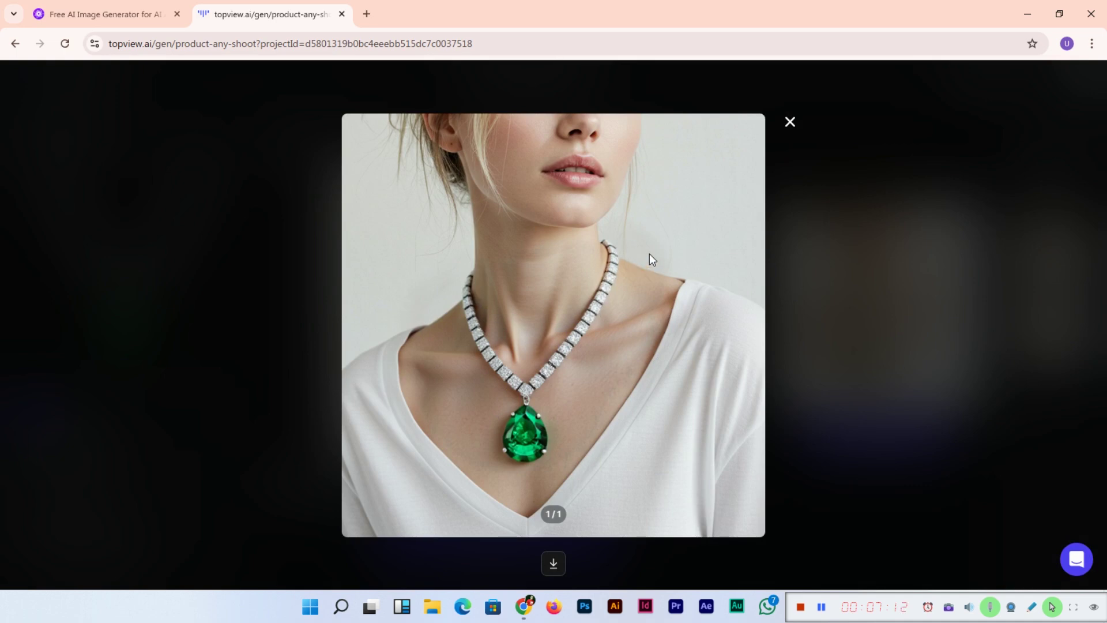
pyautogui.click(790, 123)
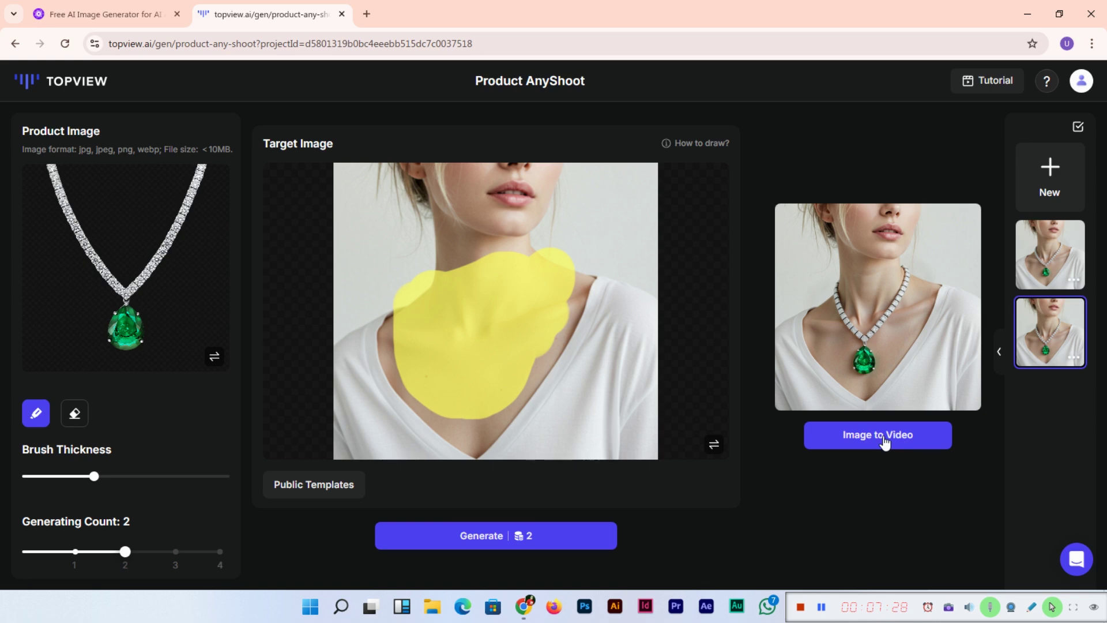
# Step: Glance at the necklace result's image-to-video settings, then go back to the Topview dashboard home
pyautogui.click(885, 442)
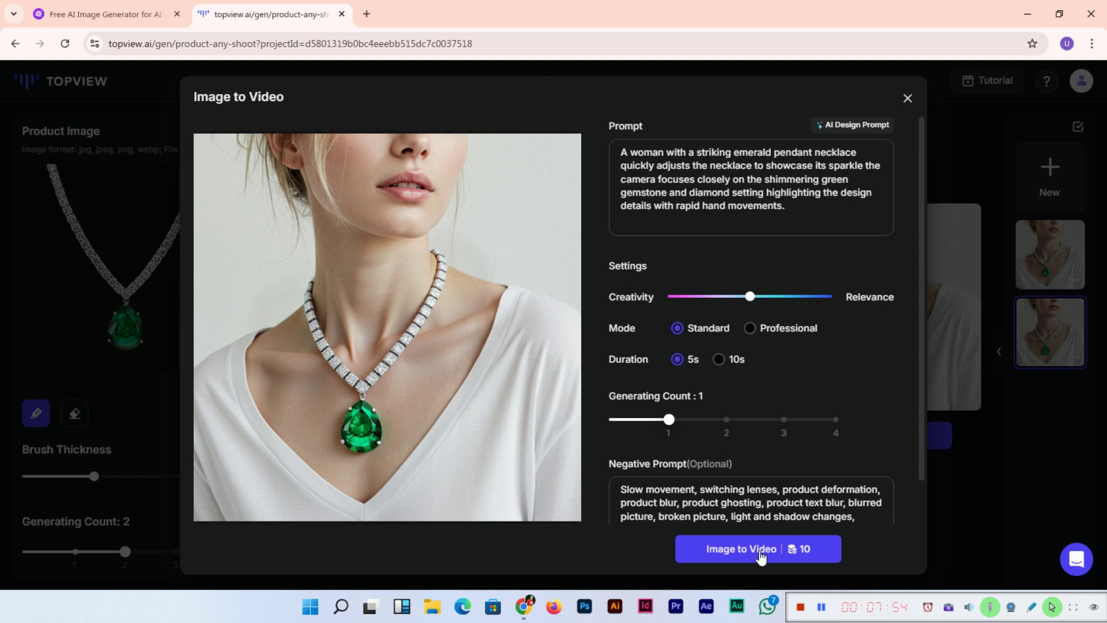
pyautogui.click(907, 99)
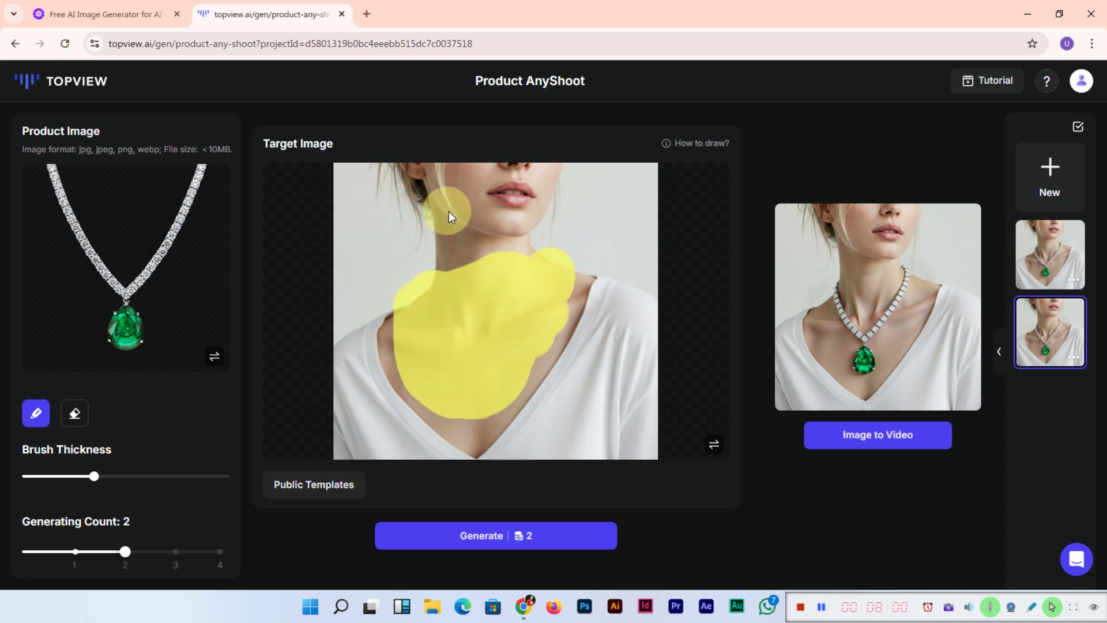
pyautogui.click(15, 43)
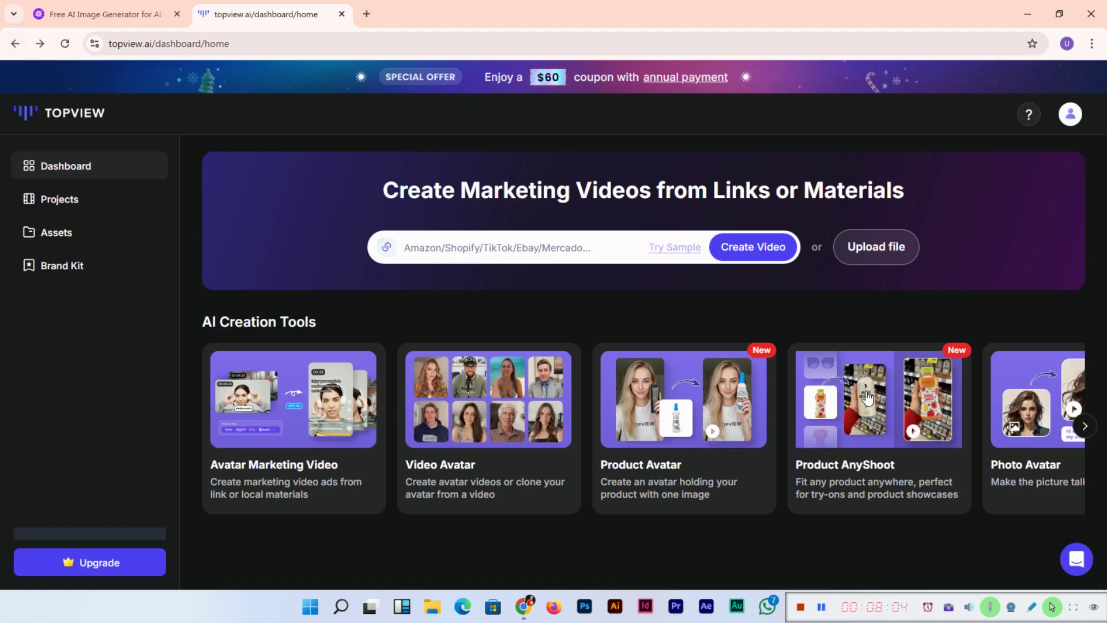
# Step: Open Product AnyShoot and upload the refrigerator PNG as the product image
pyautogui.click(863, 397)
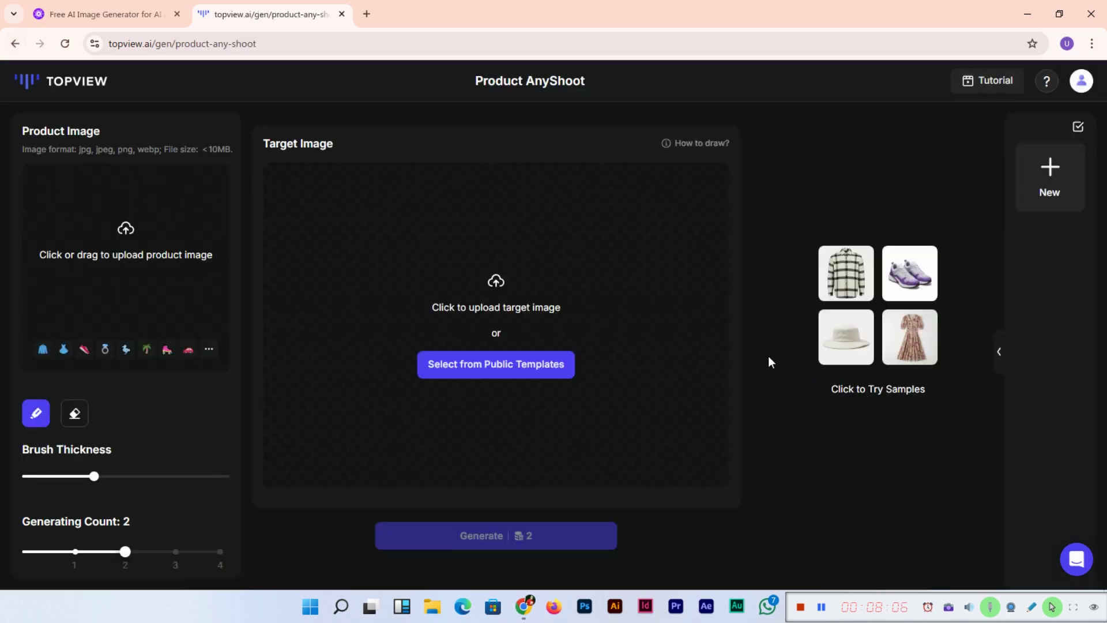
pyautogui.click(132, 249)
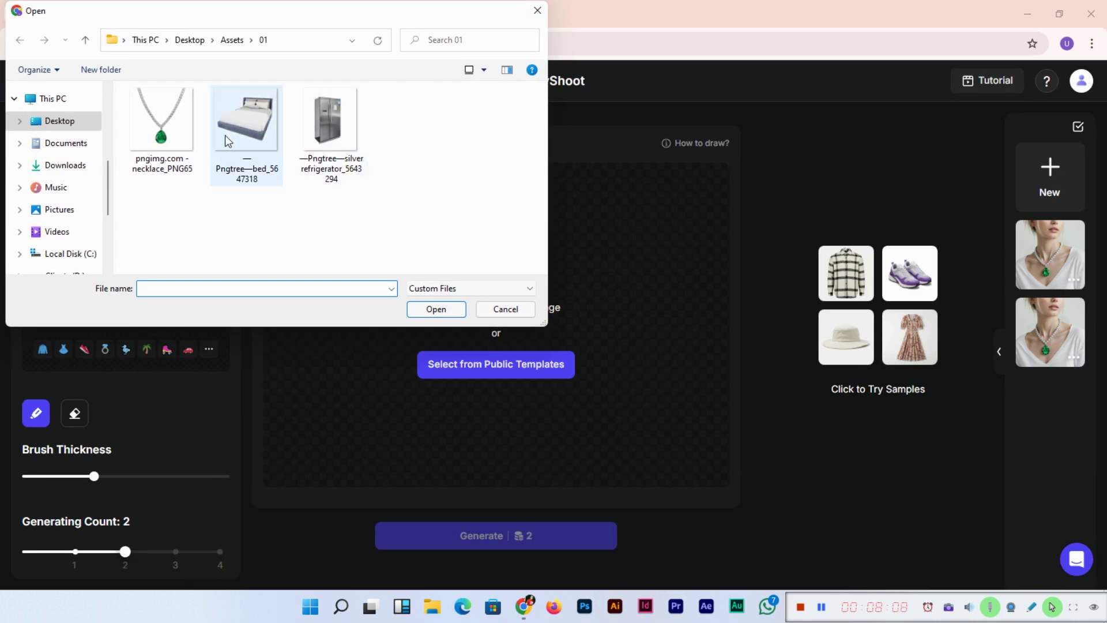
pyautogui.doubleClick(330, 126)
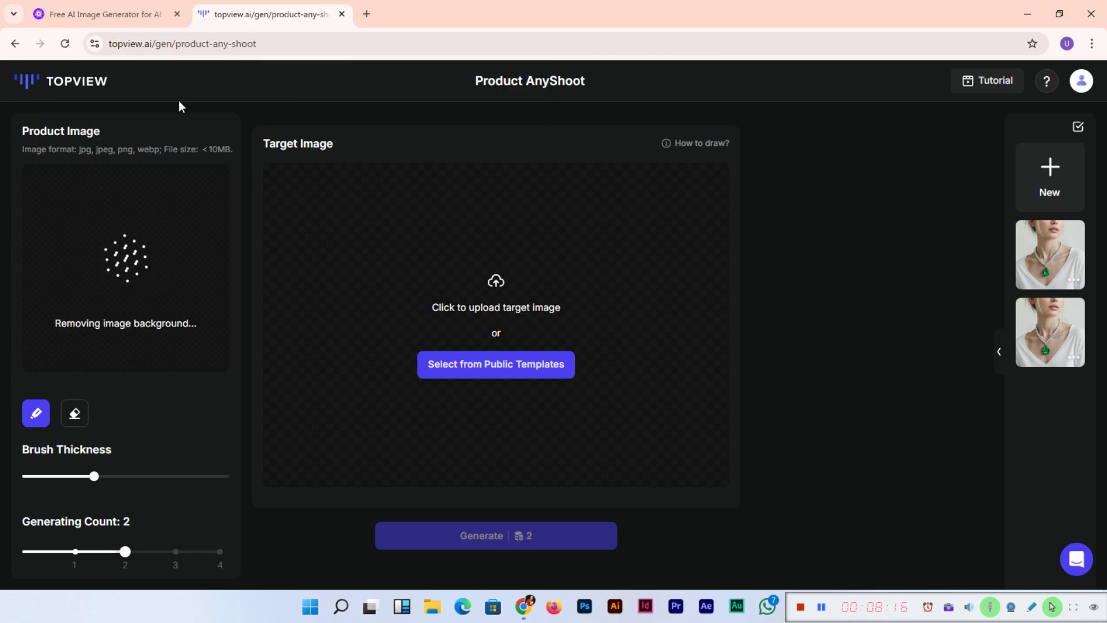
# Step: Switch to PicLumen, reach its login page and dismiss the Google sign-in popup
pyautogui.click(89, 11)
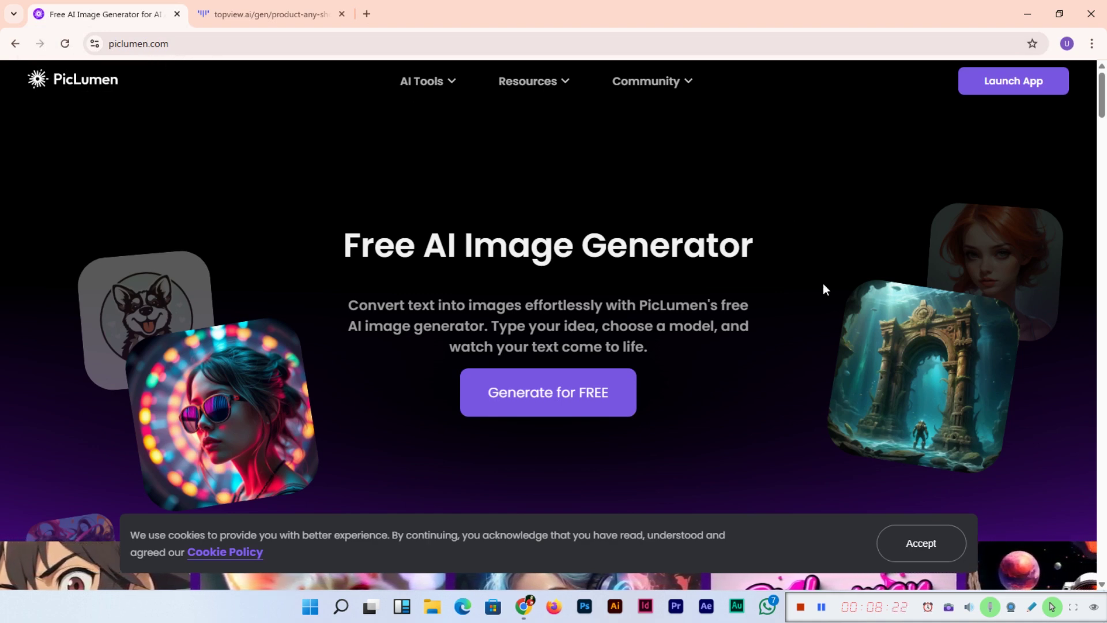
pyautogui.click(558, 399)
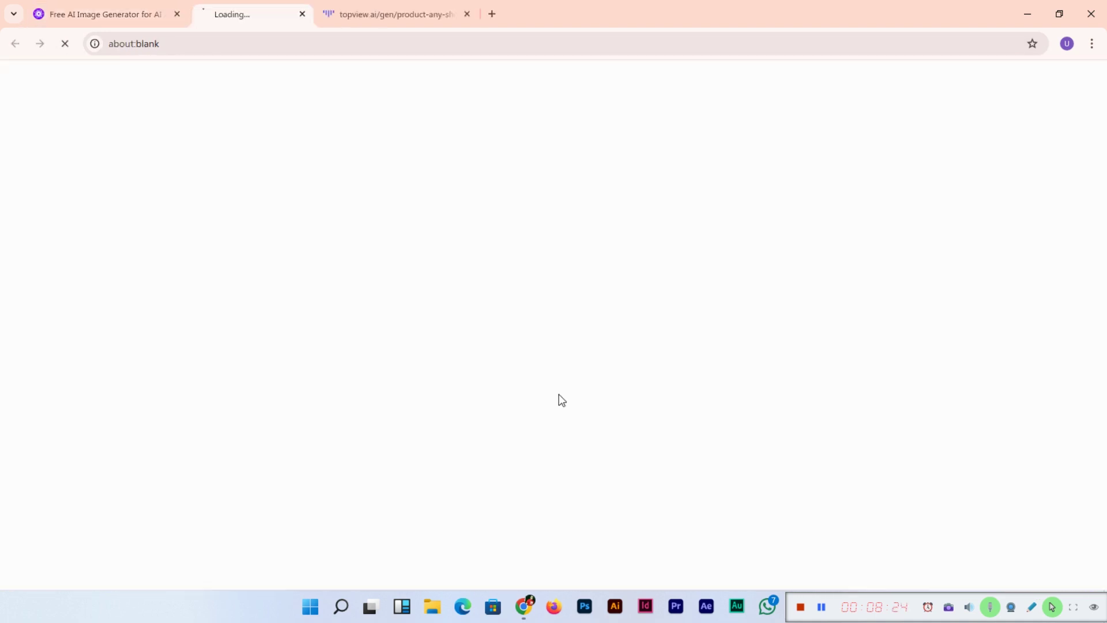
pyautogui.click(131, 3)
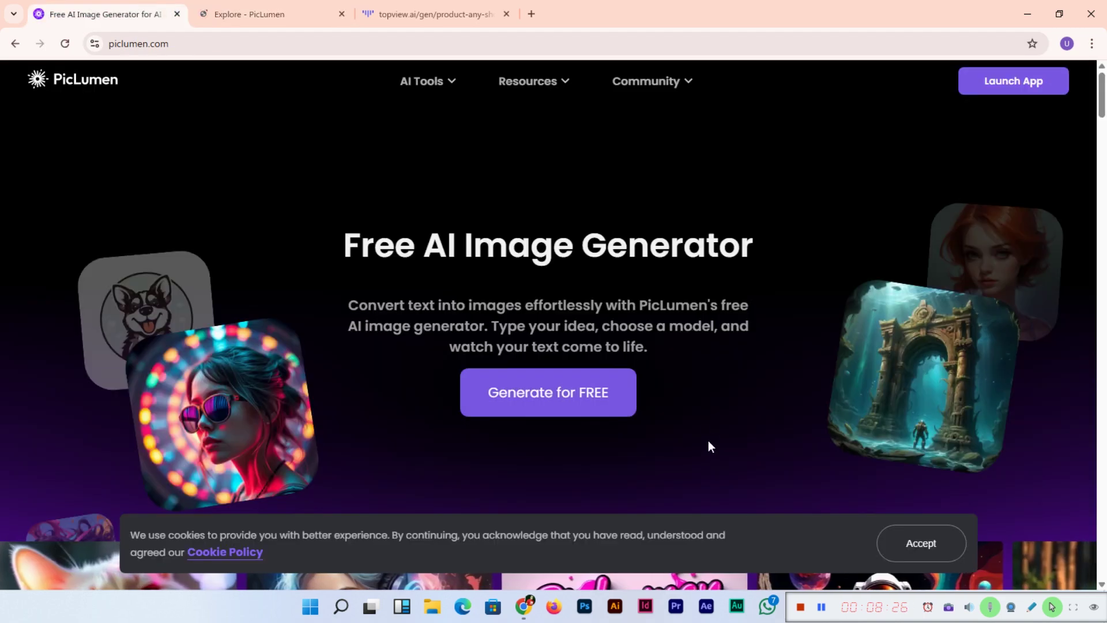
pyautogui.click(272, 22)
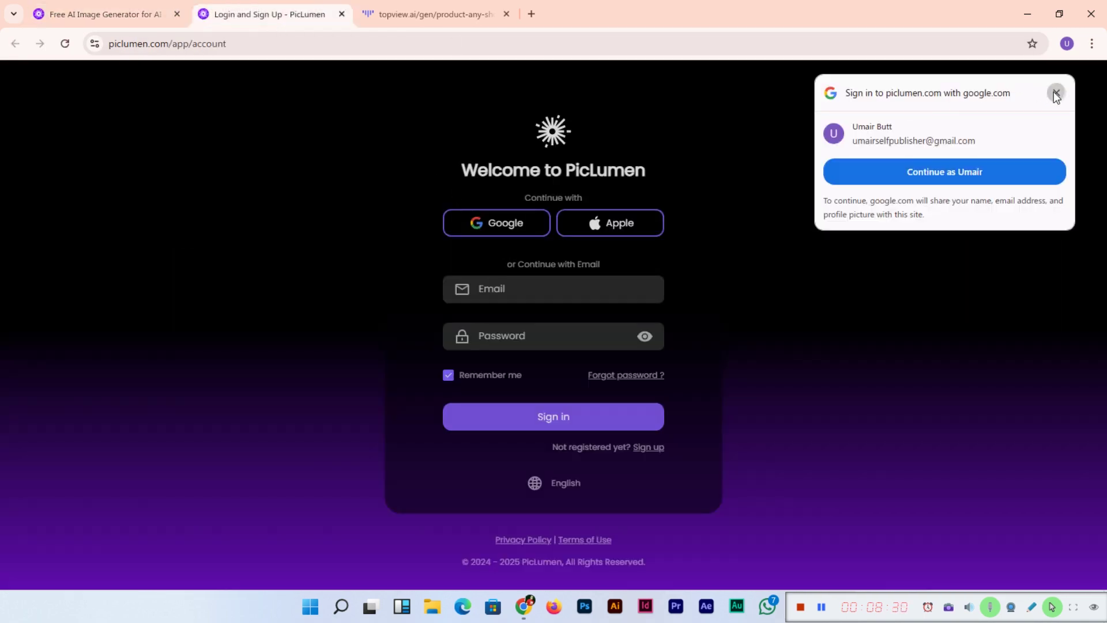
pyautogui.click(1056, 92)
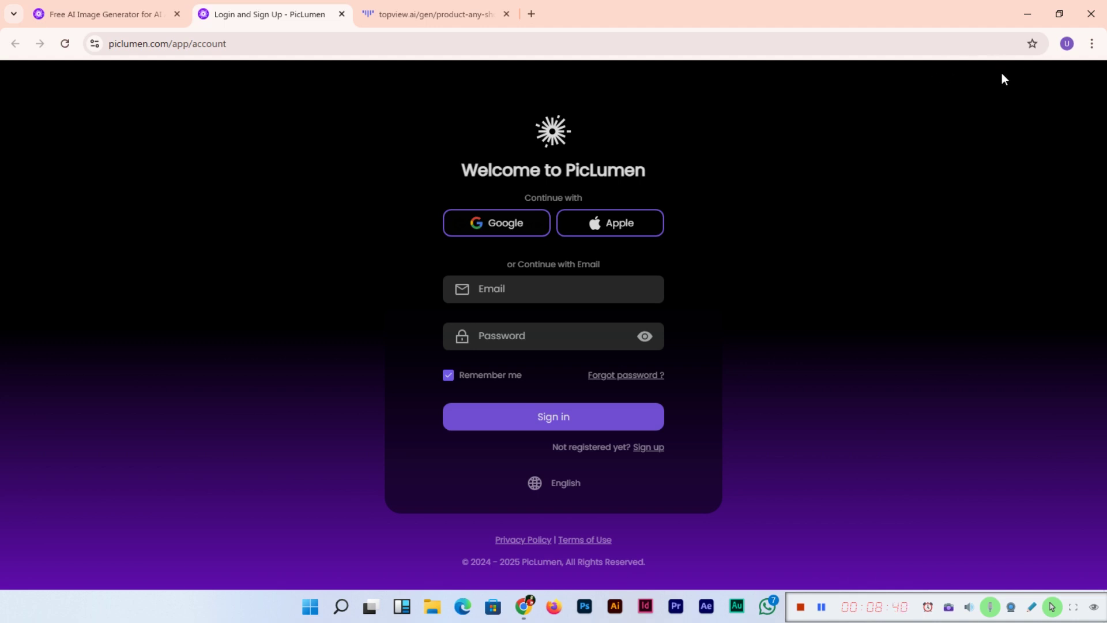
# Step: Sign in to PicLumen with the account e-mail and password
pyautogui.click(598, 288)
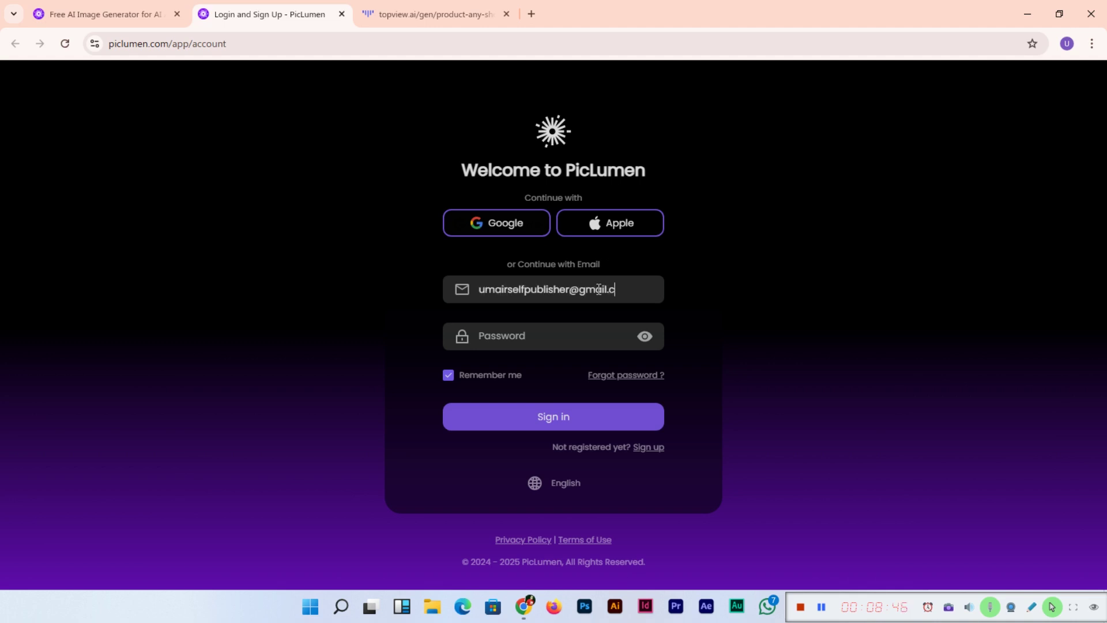
pyautogui.press('Tab')
pyautogui.write('u•••••••••')
pyautogui.click(554, 413)
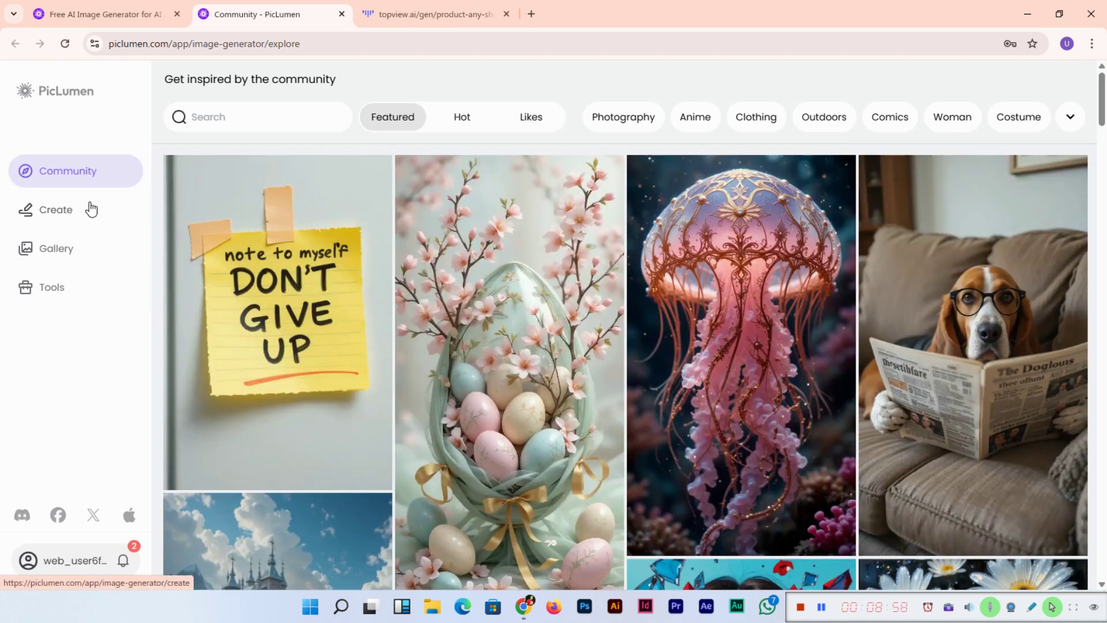
# Step: Generate 'a kitchen with refrigerator and some other kitchen equipment' and preview the result full size
pyautogui.click(64, 210)
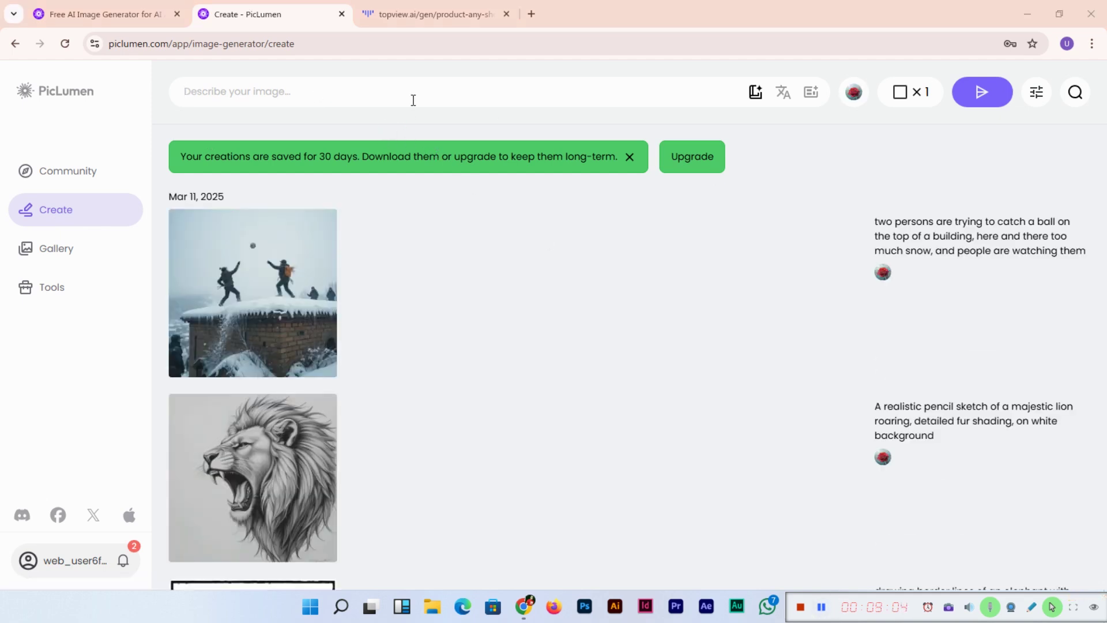
pyautogui.write('a kitc')
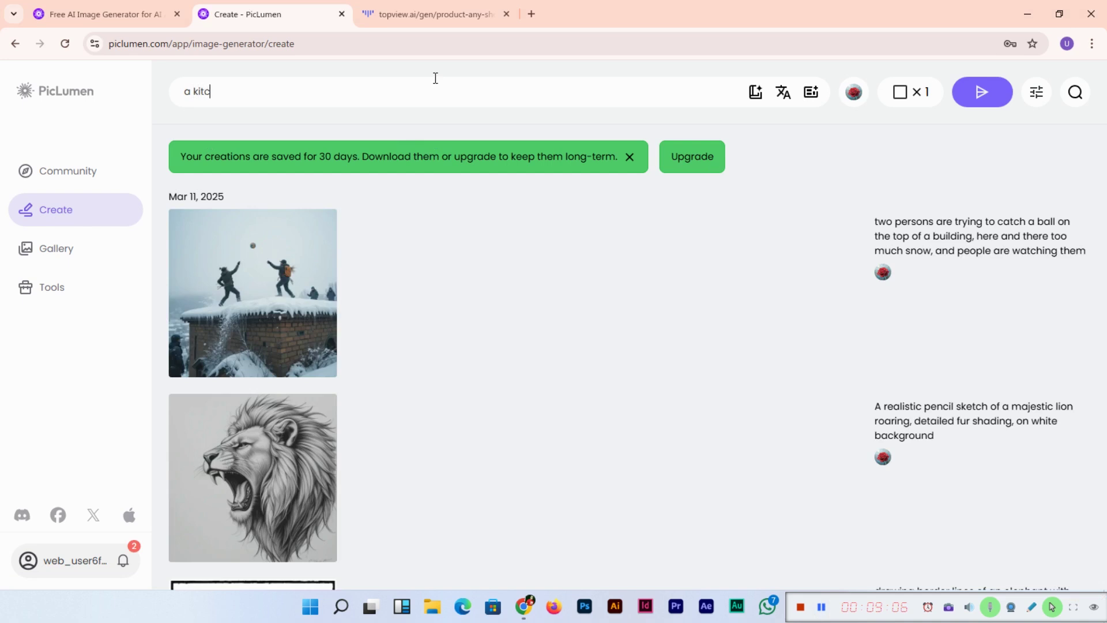
pyautogui.write('hen with refrigerator an')
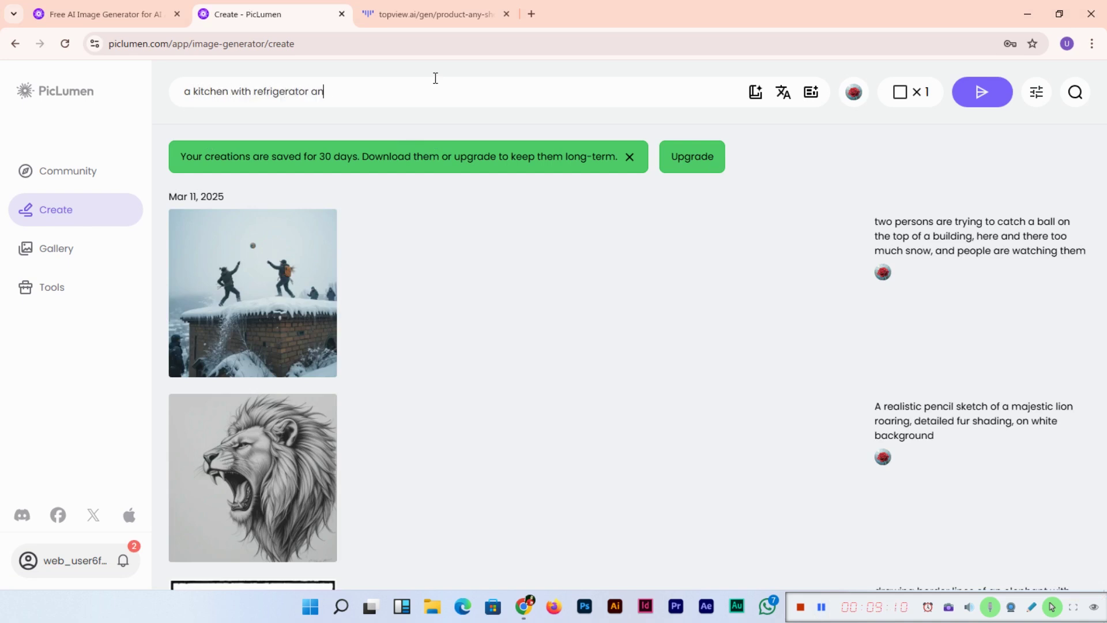
pyautogui.write('d some other kitchen eq')
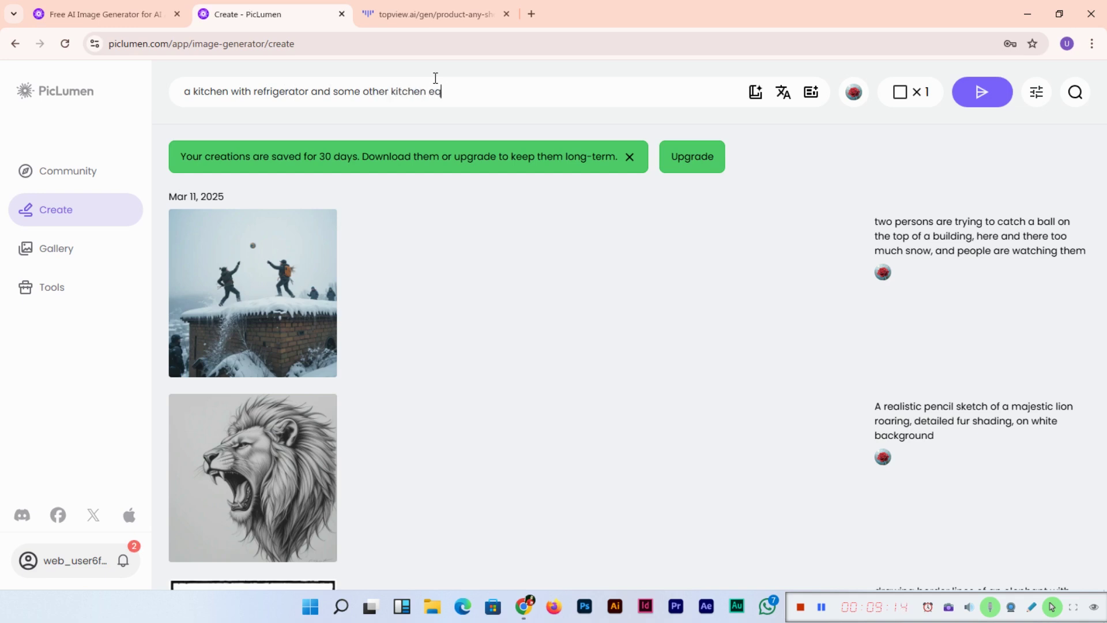
pyautogui.write('uipments')
pyautogui.press('Return')
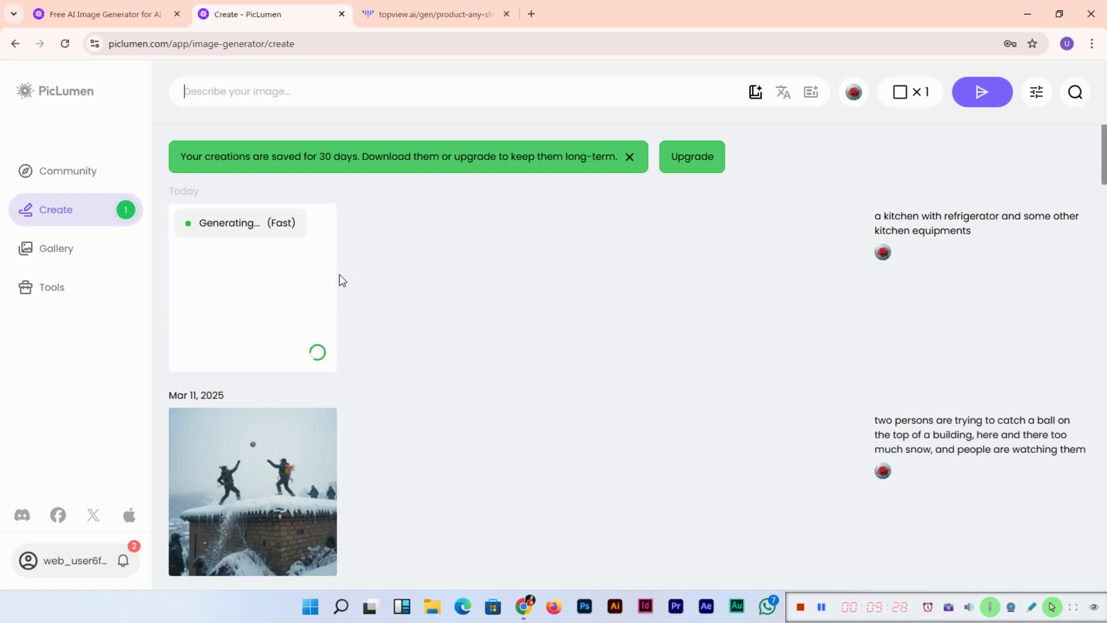
pyautogui.click(258, 279)
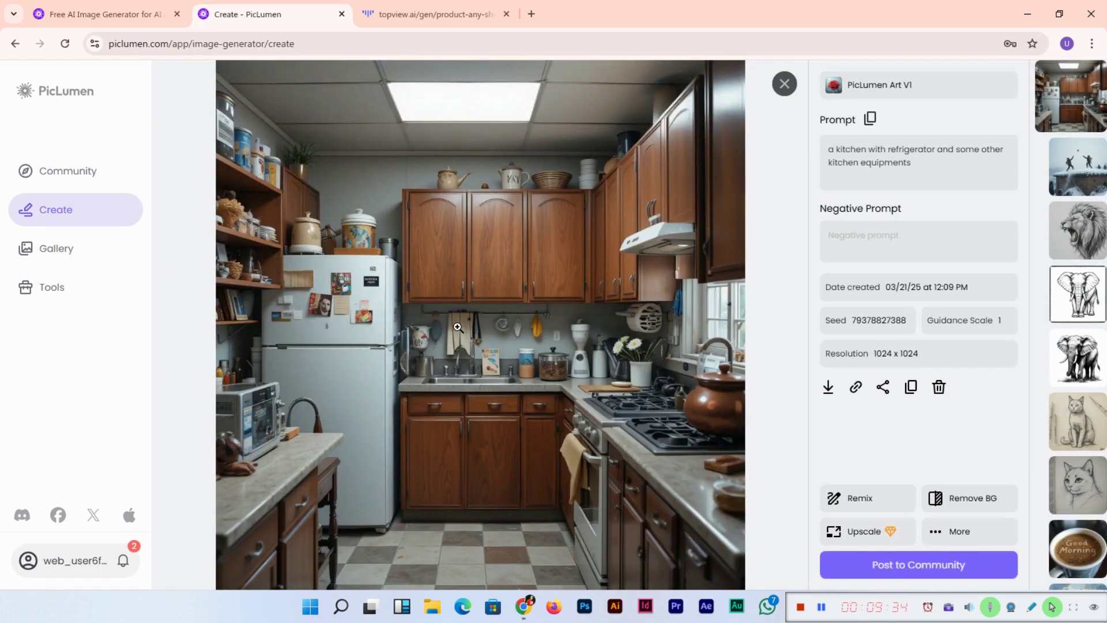
pyautogui.click(784, 83)
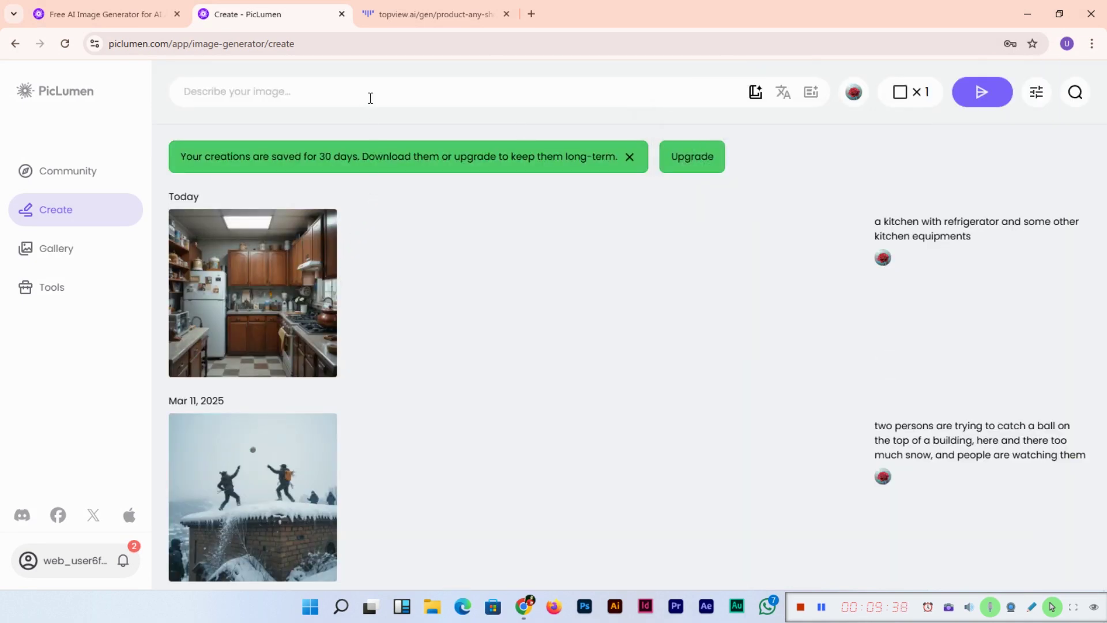
# Step: Generate another image from 'Kitchen with refrigerator and some other kitchen equipments'
pyautogui.write('Kitchen wit')
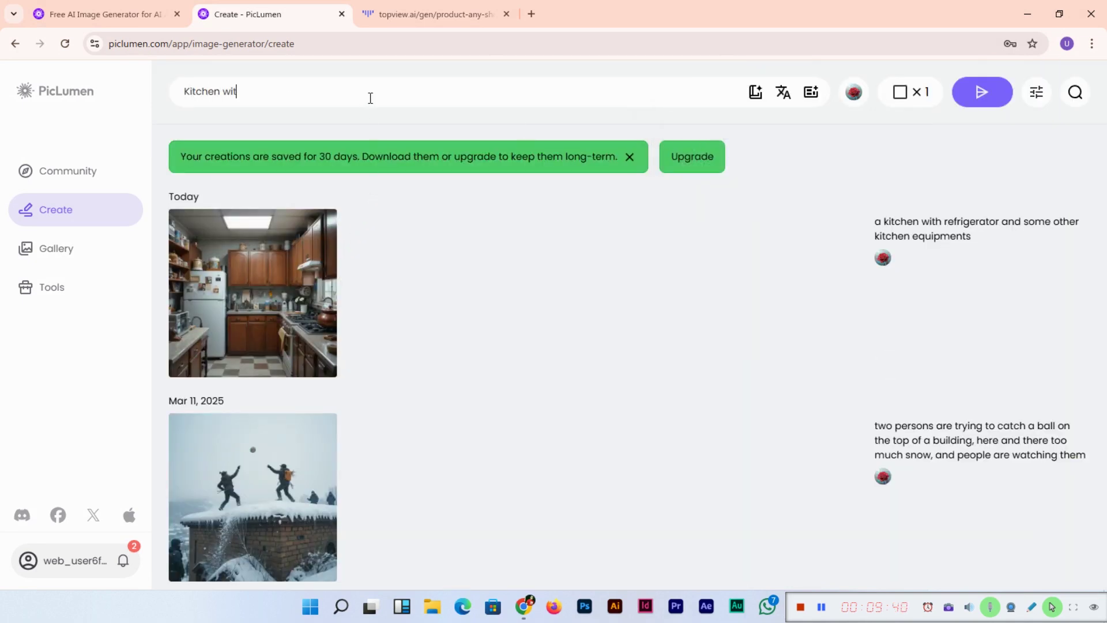
pyautogui.write('h refriegerator and s')
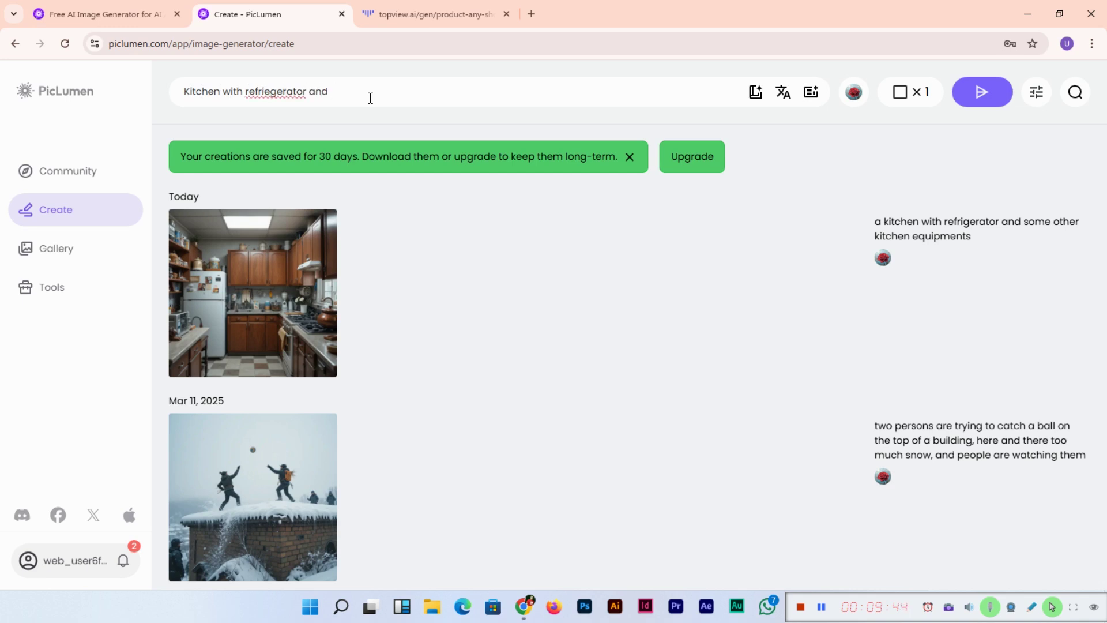
pyautogui.press('BackSpace')
pyautogui.press('BackSpace')
pyautogui.press('BackSpace')
pyautogui.press('BackSpace')
pyautogui.press('BackSpace')
pyautogui.press('BackSpace')
pyautogui.press('BackSpace')
pyautogui.press('BackSpace')
pyautogui.press('BackSpace')
pyautogui.press('BackSpace')
pyautogui.press('BackSpace')
pyautogui.press('BackSpace')
pyautogui.write('gerator and some other ')
pyautogui.write('kitc')
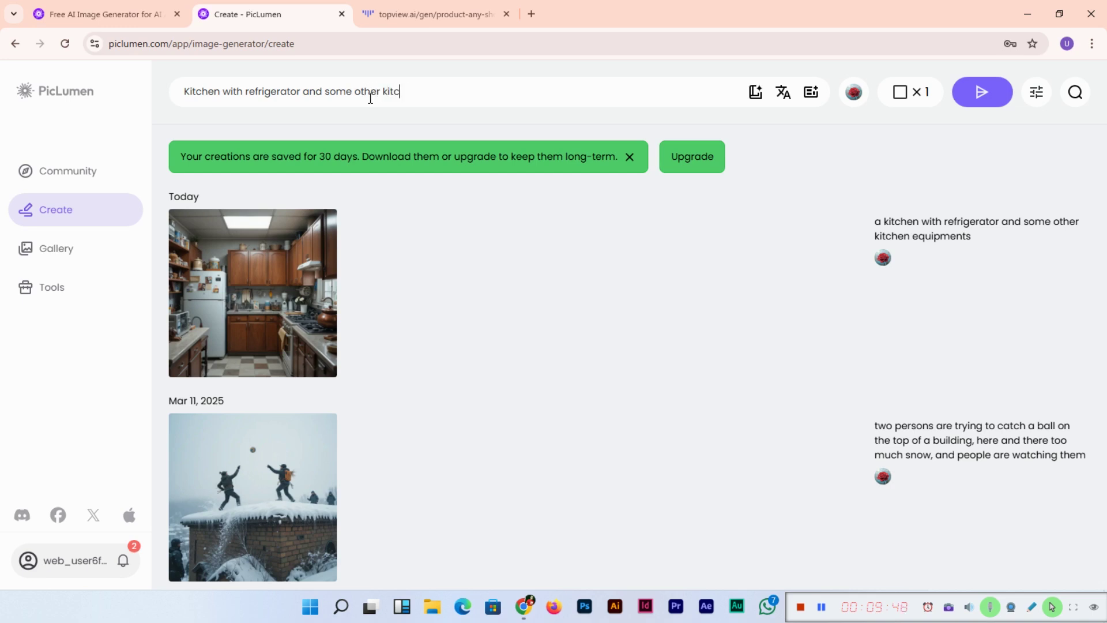
pyautogui.write('hen equipments')
pyautogui.press('Return')
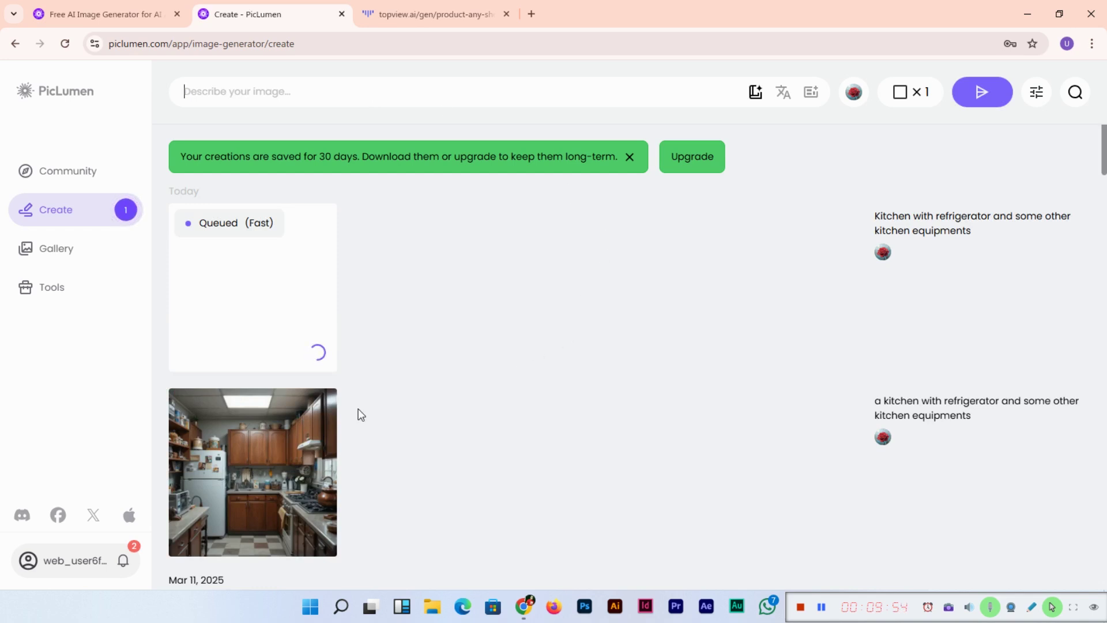
pyautogui.moveTo(308, 449)
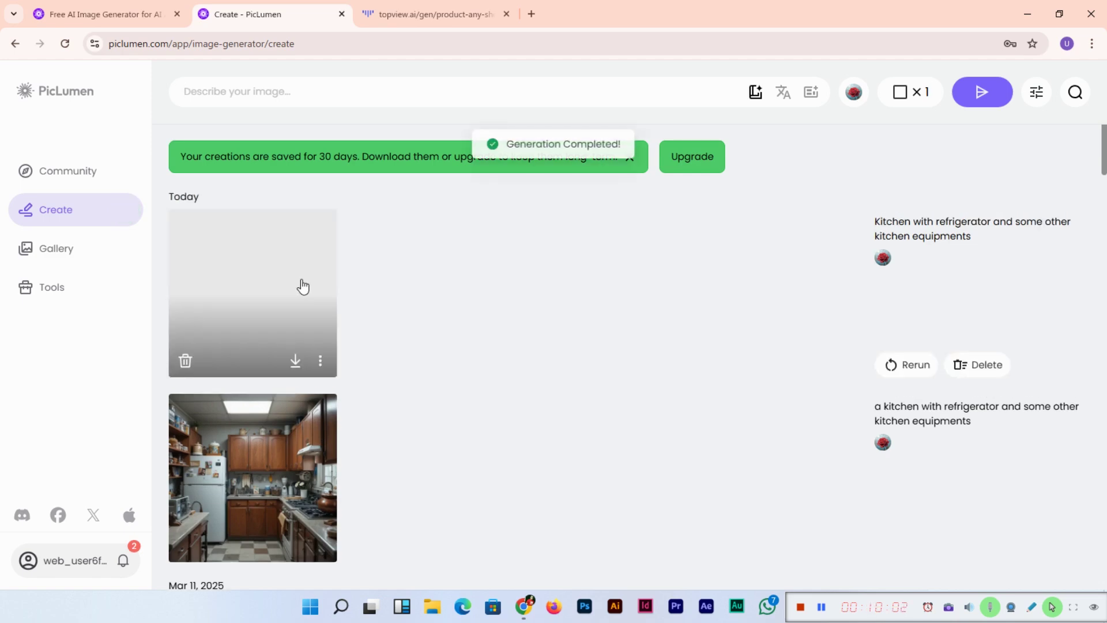
# Step: Compare the new and earlier kitchen generations in full-size view
pyautogui.click(302, 285)
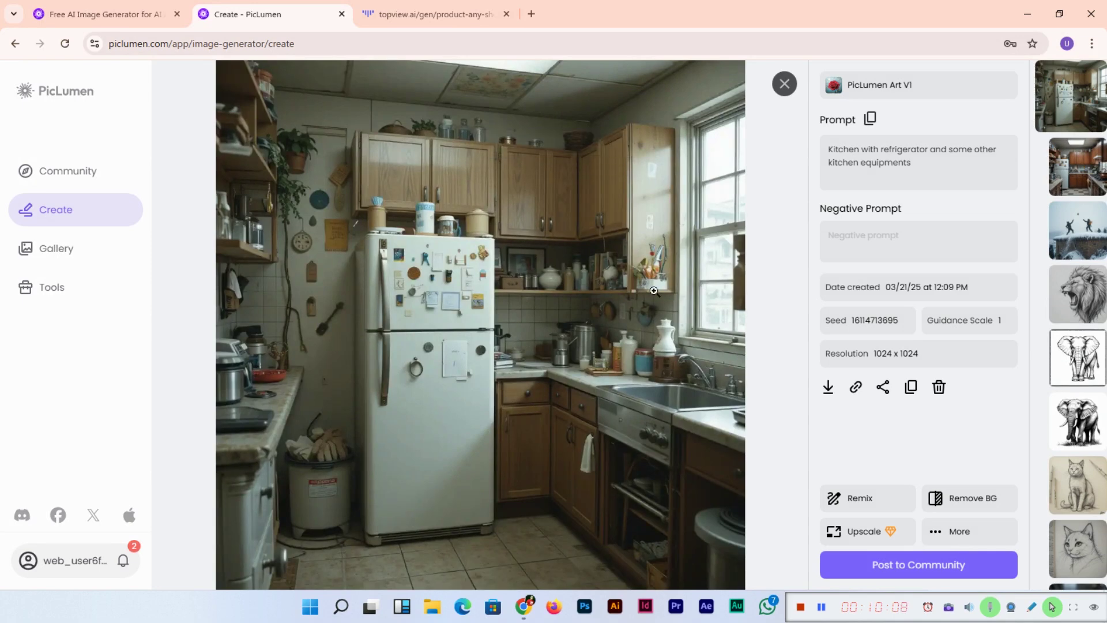
pyautogui.press('Escape')
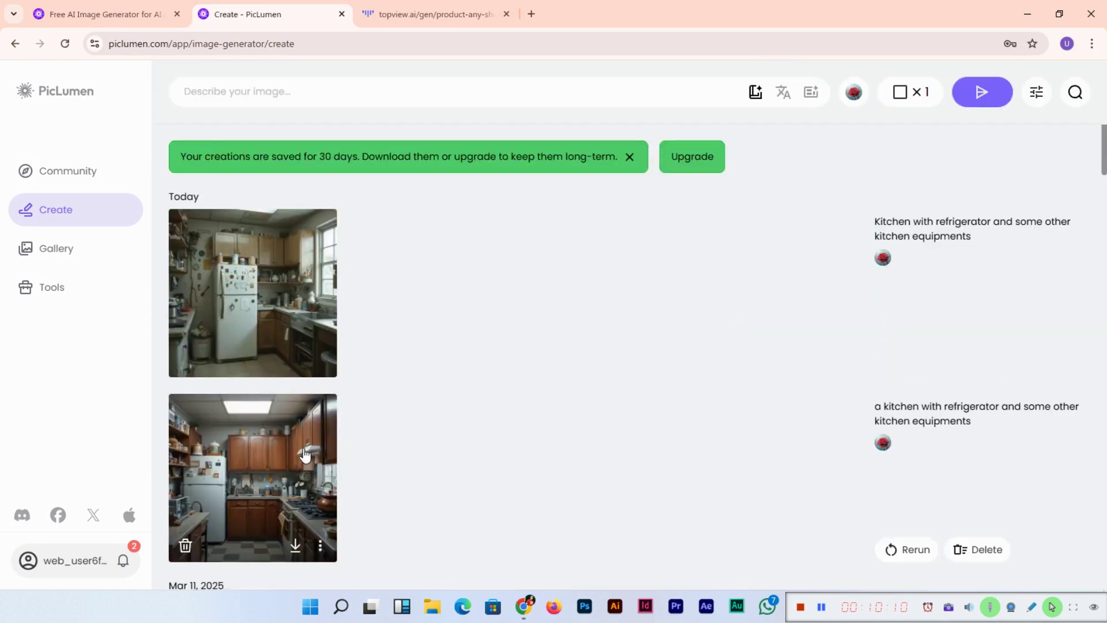
pyautogui.click(305, 455)
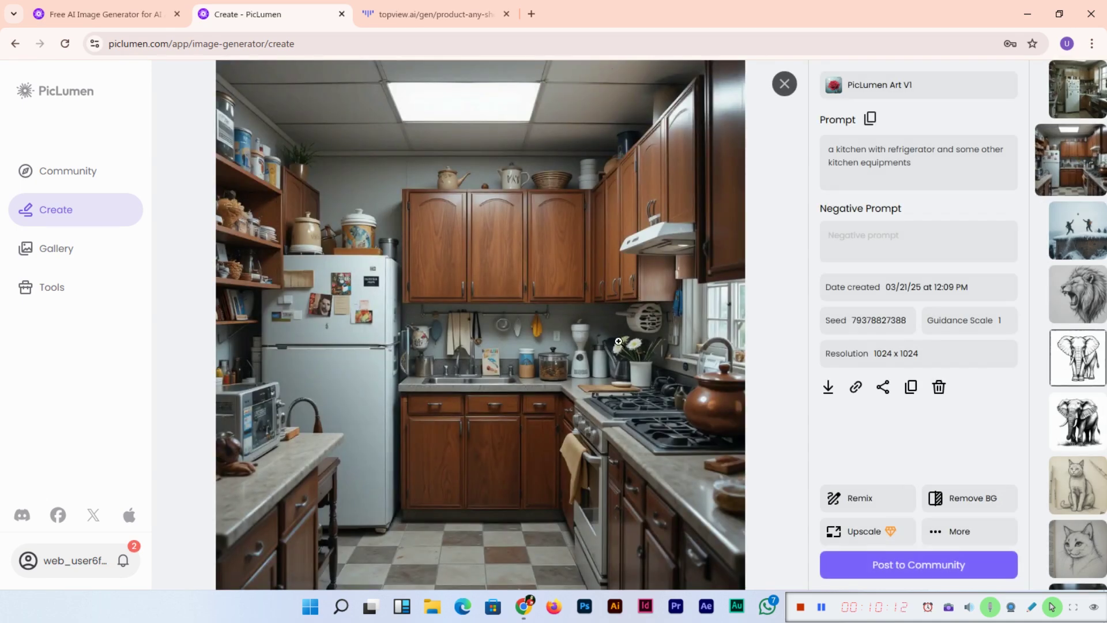
pyautogui.press('Escape')
# Step: Download the white-refrigerator kitchen image as piclumen-1742541017999.png and return to Topview
pyautogui.click(265, 304)
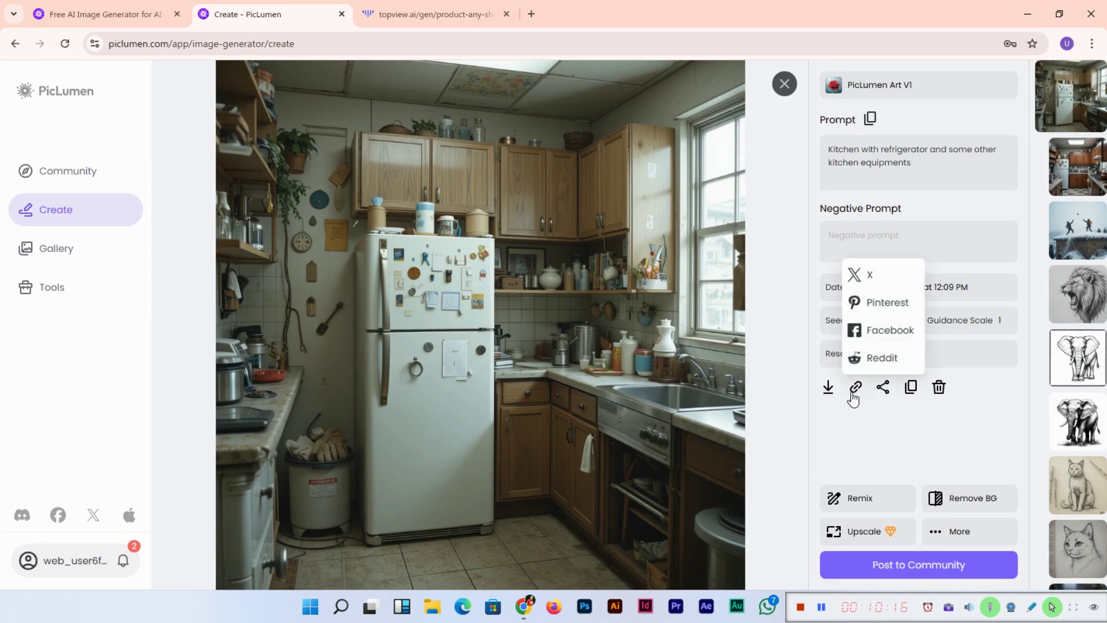
pyautogui.click(828, 387)
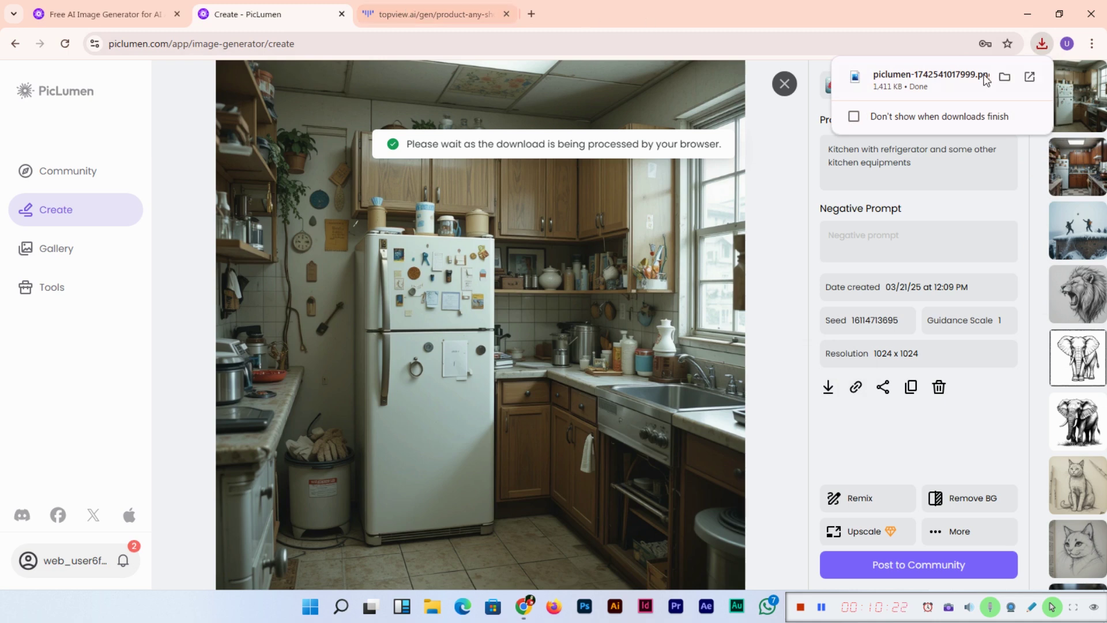
pyautogui.click(456, 7)
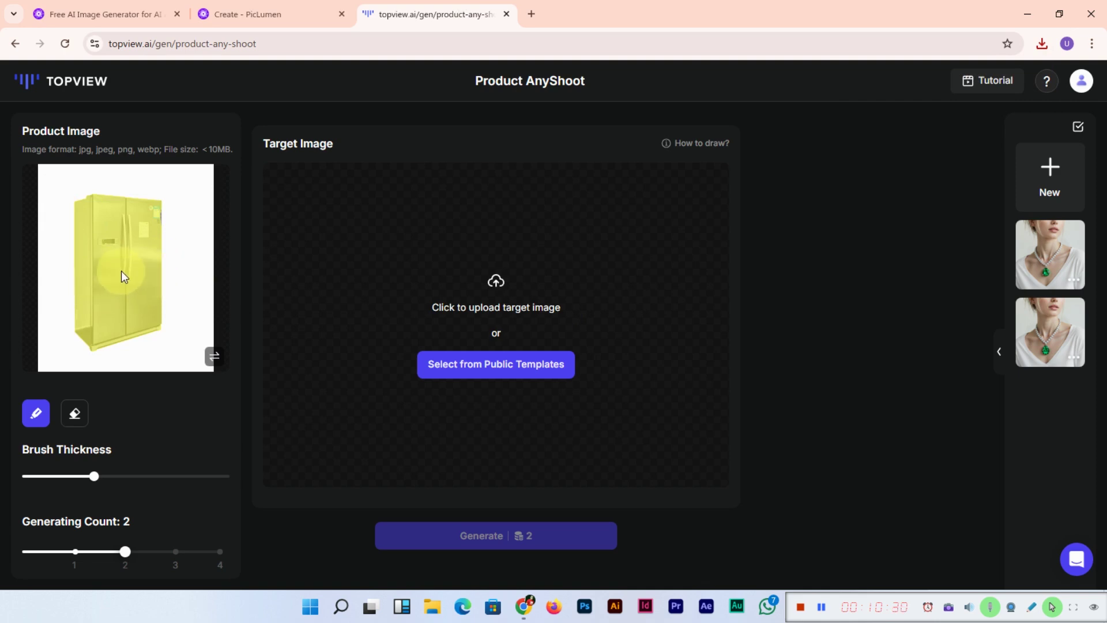
# Step: Upload the downloaded PicLumen kitchen from Downloads as the target and mask its white fridge
pyautogui.click(524, 306)
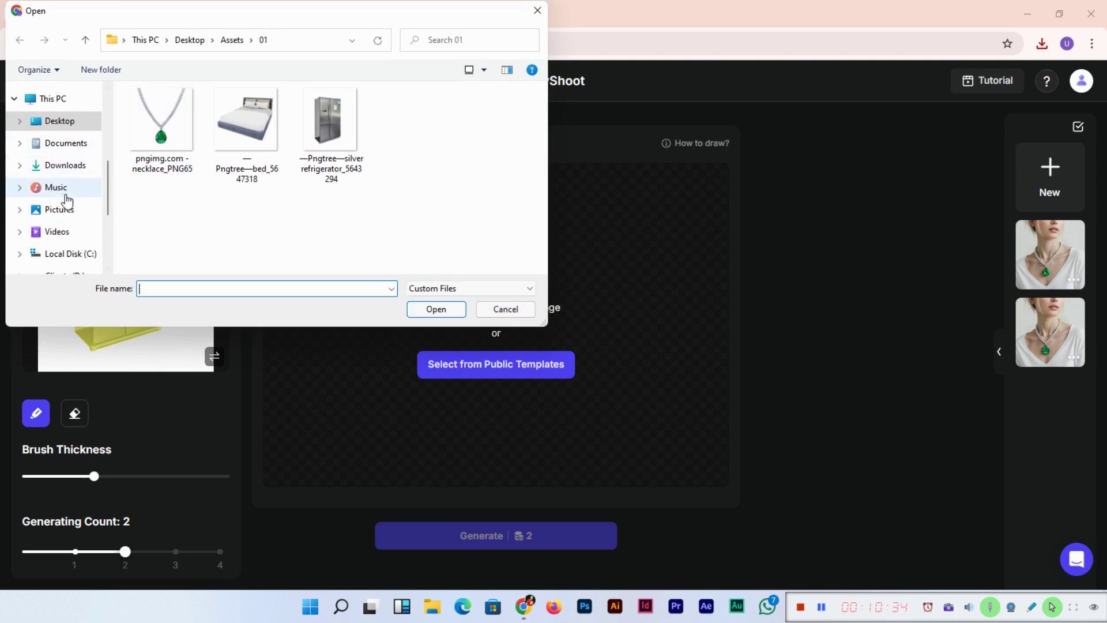
pyautogui.click(75, 164)
pyautogui.doubleClick(157, 126)
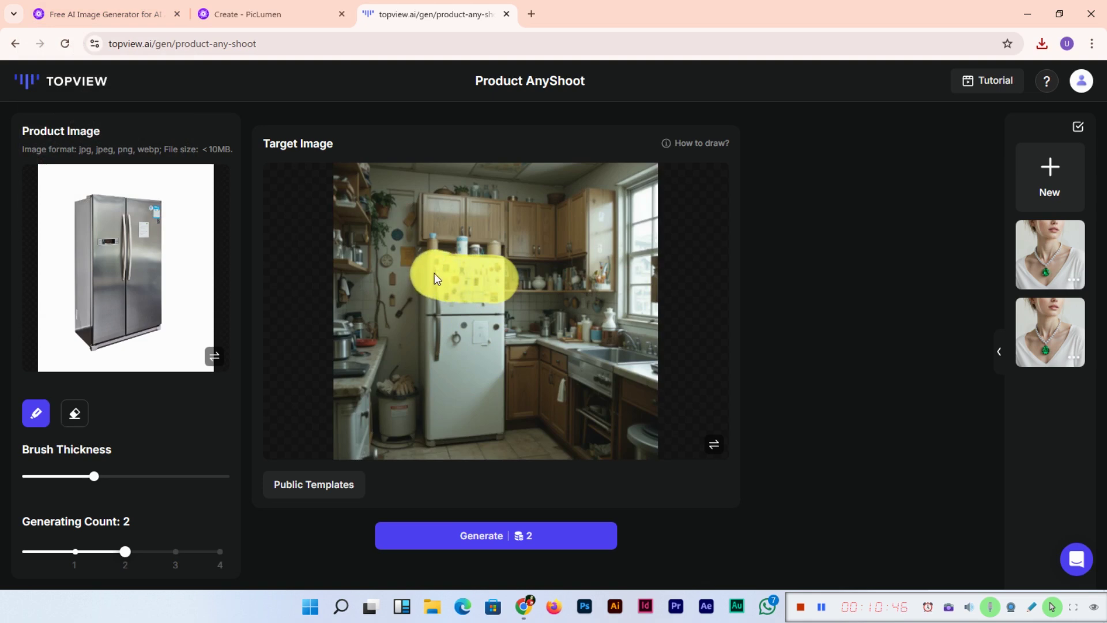
pyautogui.moveTo(435, 321)
pyautogui.mouseDown()
pyautogui.moveTo(464, 309)
pyautogui.moveTo(490, 322)
pyautogui.moveTo(487, 423)
pyautogui.mouseUp()
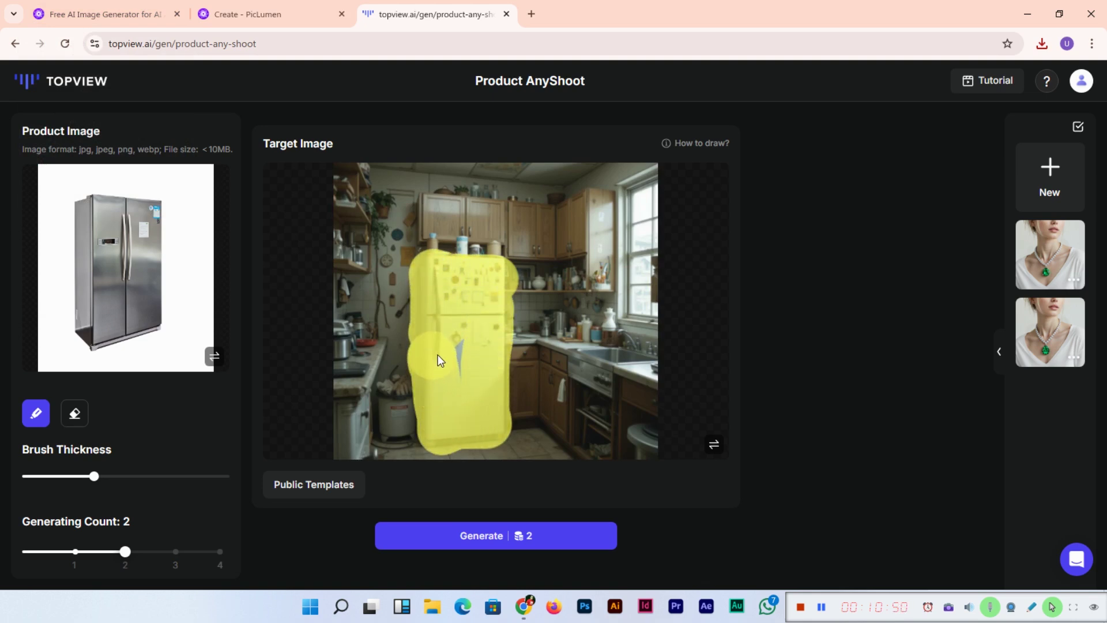
# Step: Generate the kitchen scenes with the stainless refrigerator replacing the white one
pyautogui.click(498, 535)
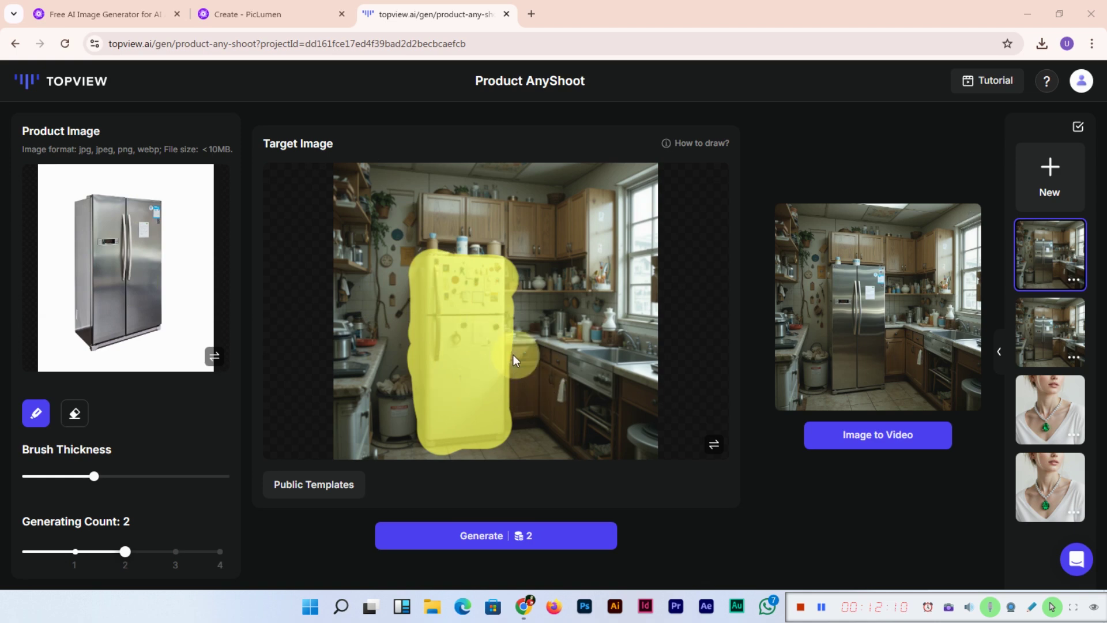
# Step: Enlarge the stainless-refrigerator kitchen result and download it as a topview_image PNG
pyautogui.click(864, 296)
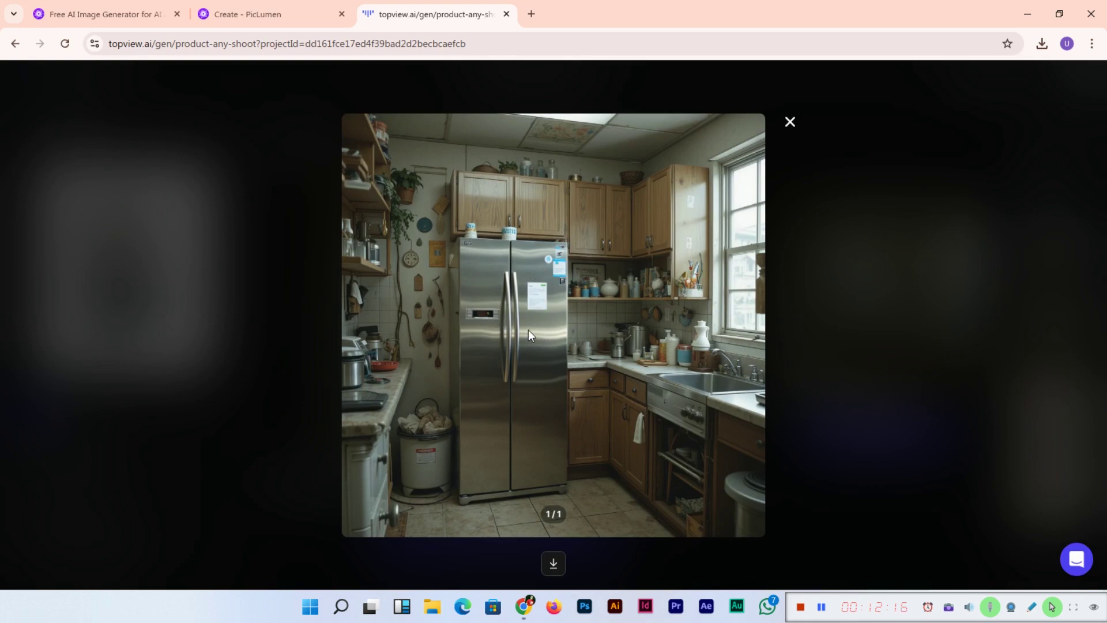
pyautogui.click(554, 565)
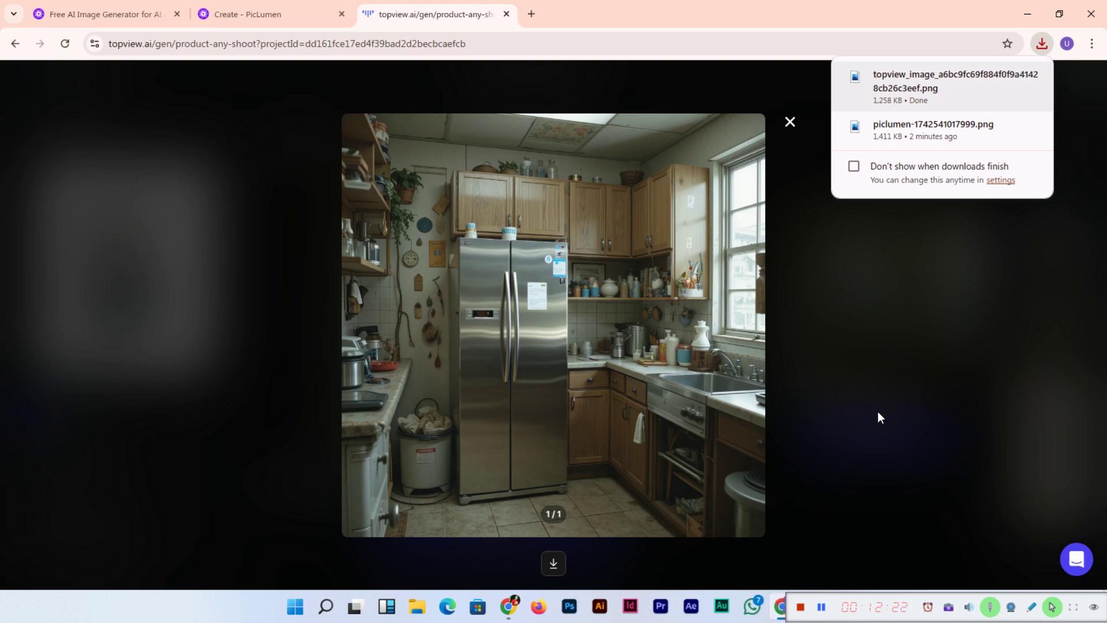
# Step: Check the downloaded kitchen image in Photos, then close Photos and the Topview lightbox
pyautogui.hotkey('alt', 'Tab')
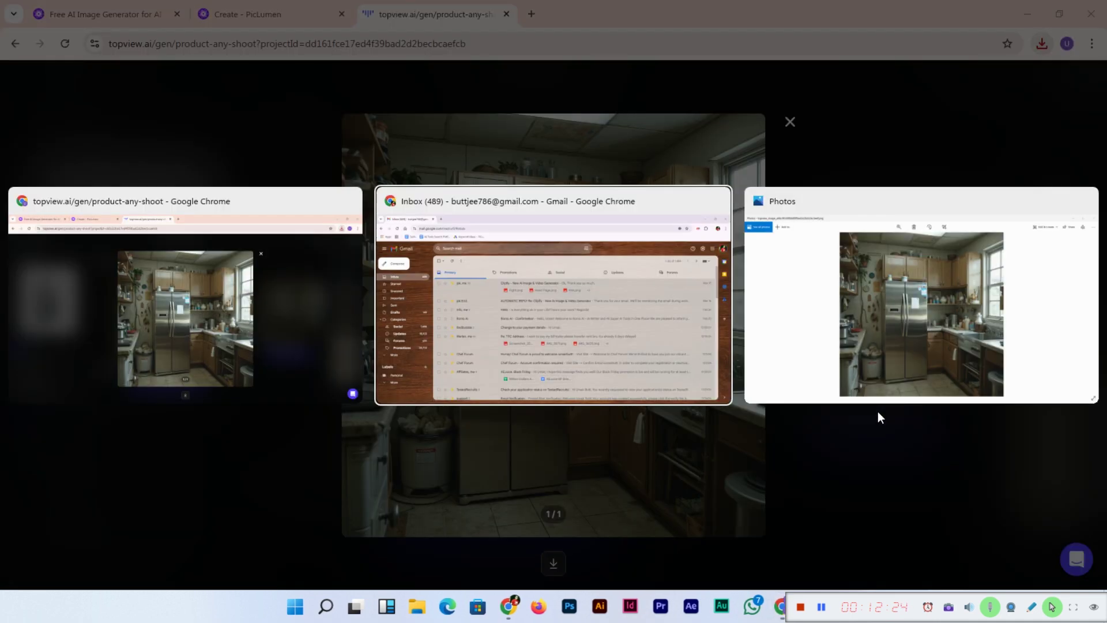
pyautogui.press('Tab')
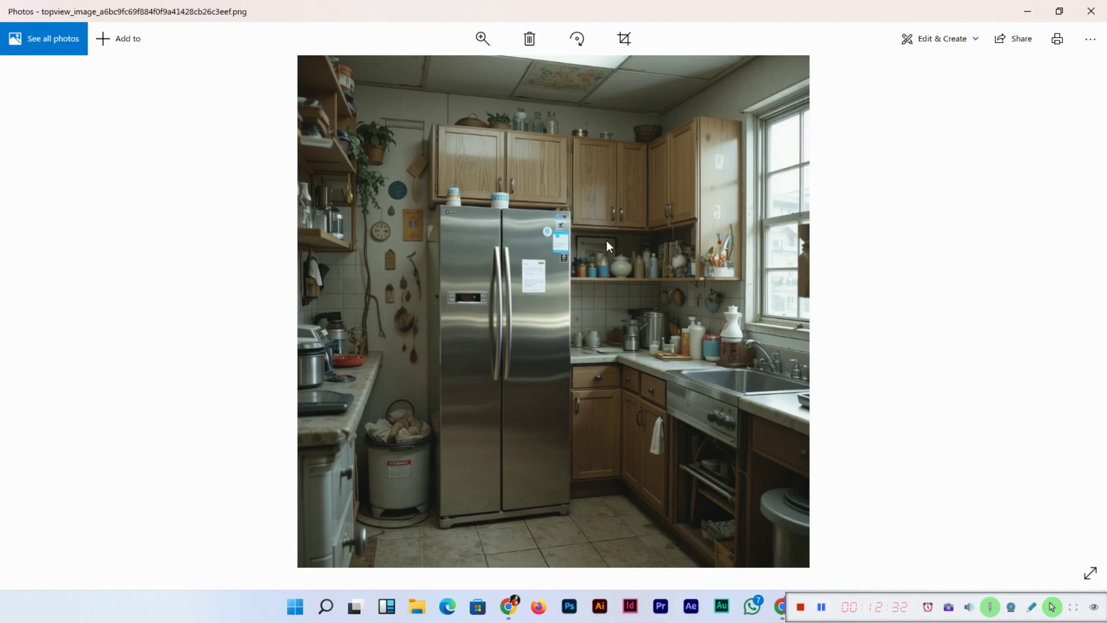
pyautogui.click(1091, 11)
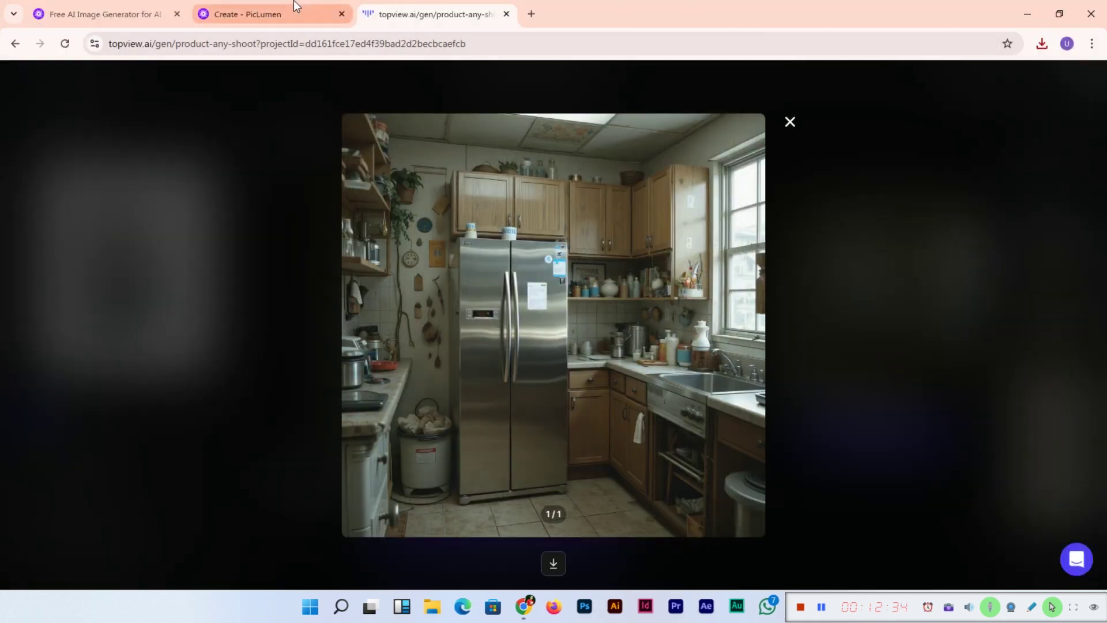
pyautogui.click(791, 121)
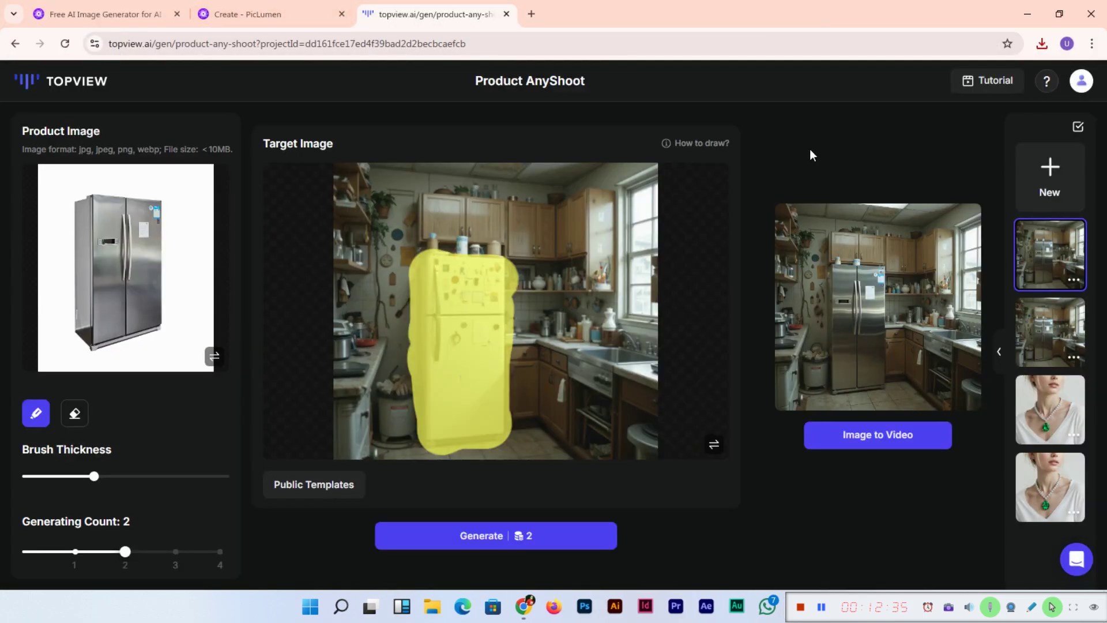
# Step: Request a 5s Standard-mode video, one output, from the stainless-refrigerator kitchen image
pyautogui.click(912, 434)
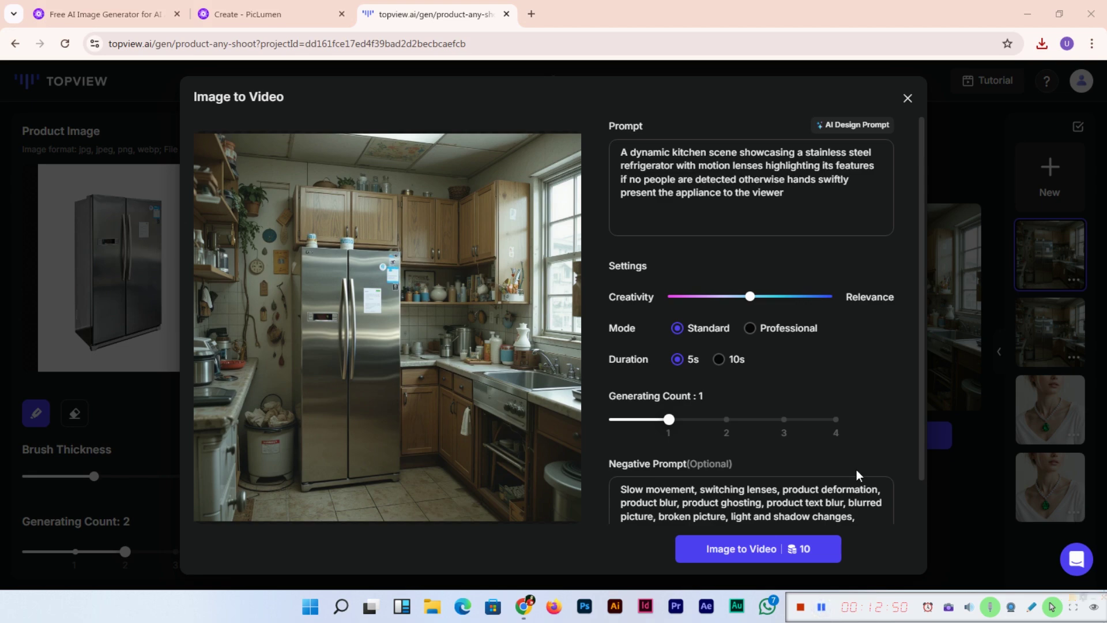
pyautogui.scroll(-2, 864, 407)
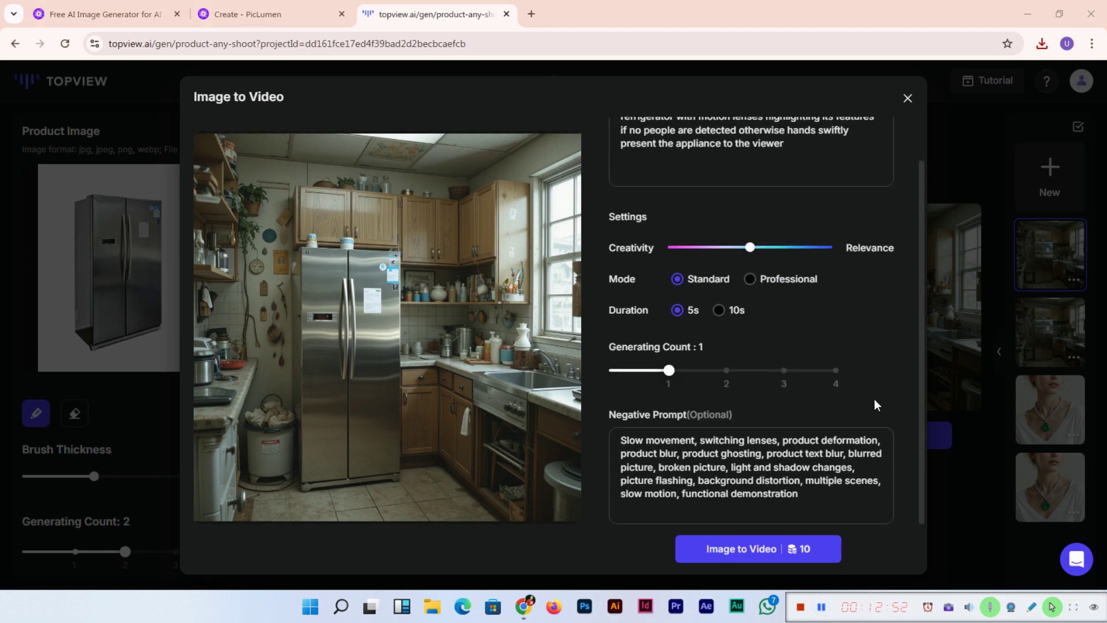
pyautogui.click(745, 554)
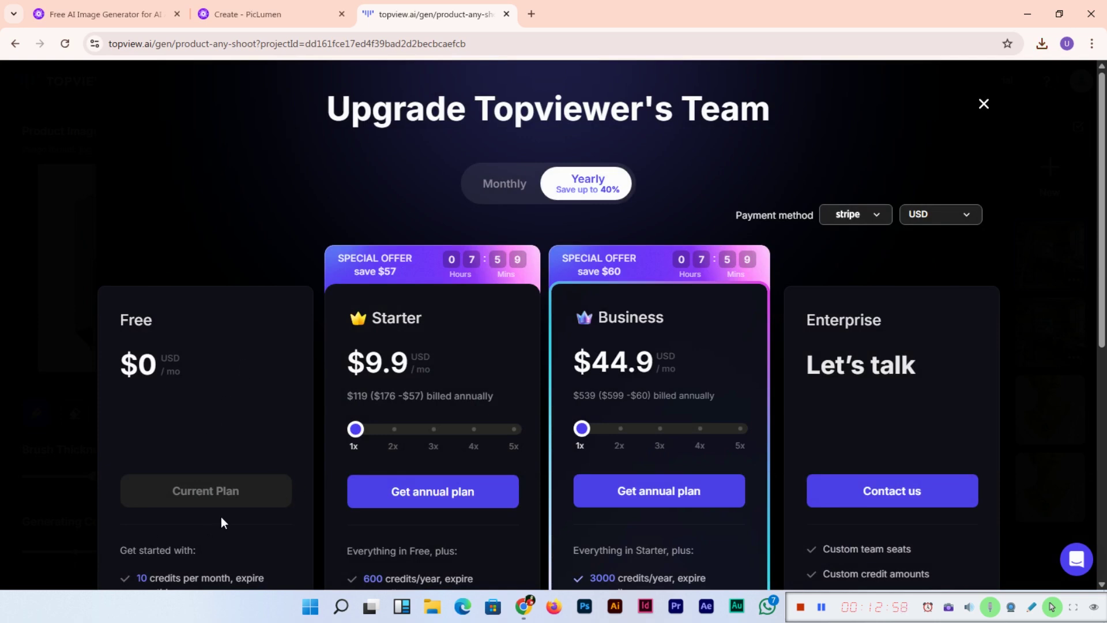
# Step: Review the Topviewer's Team upgrade plans, then dismiss the pricing offer
pyautogui.scroll(-2, 1098, 294)
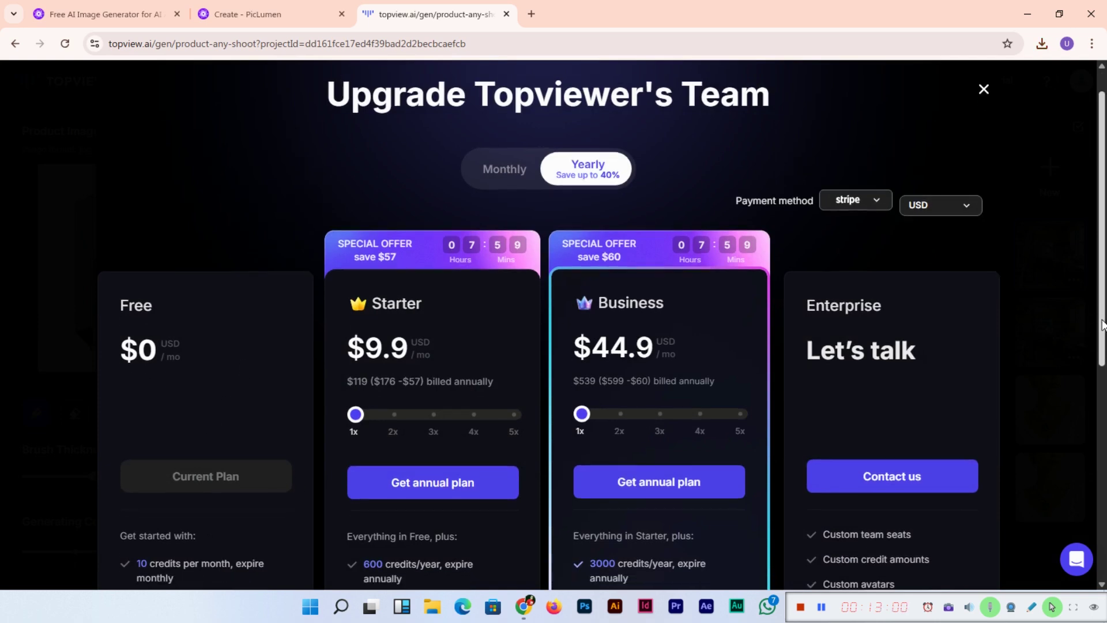
pyautogui.scroll(-2, 601, 323)
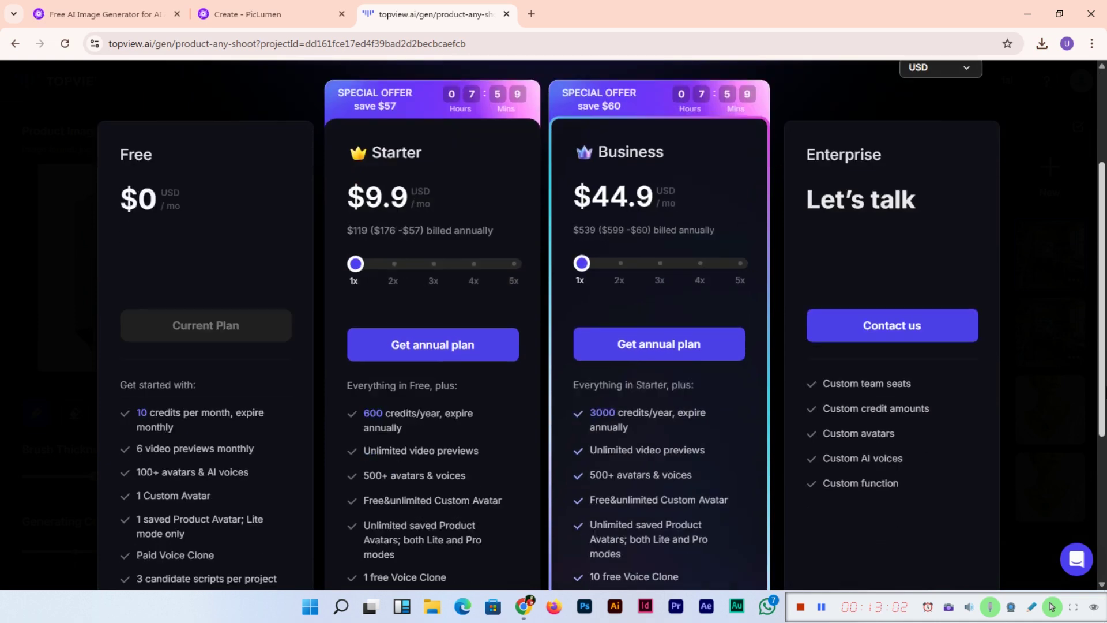
pyautogui.scroll(-1, 1103, 442)
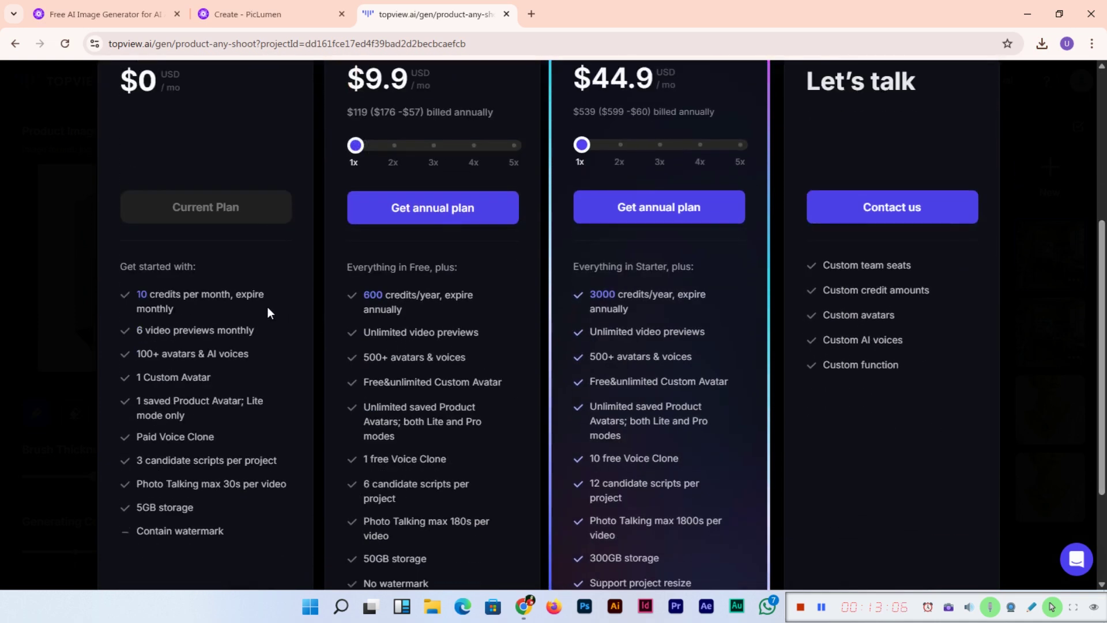
pyautogui.moveTo(1101, 440); pyautogui.dragTo(1102, 288)
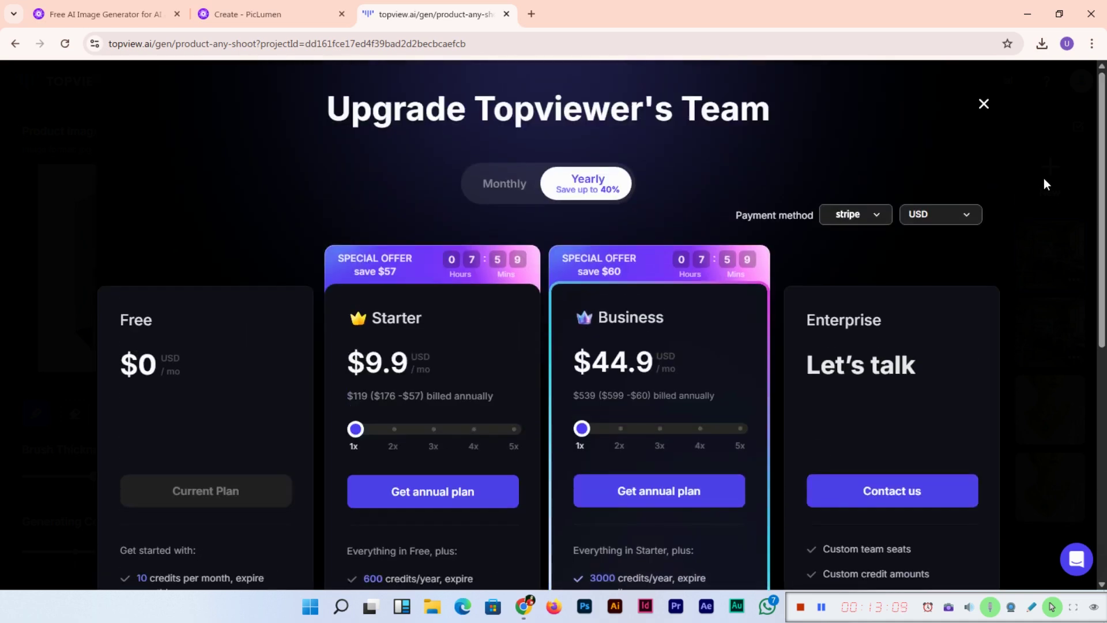
pyautogui.click(984, 104)
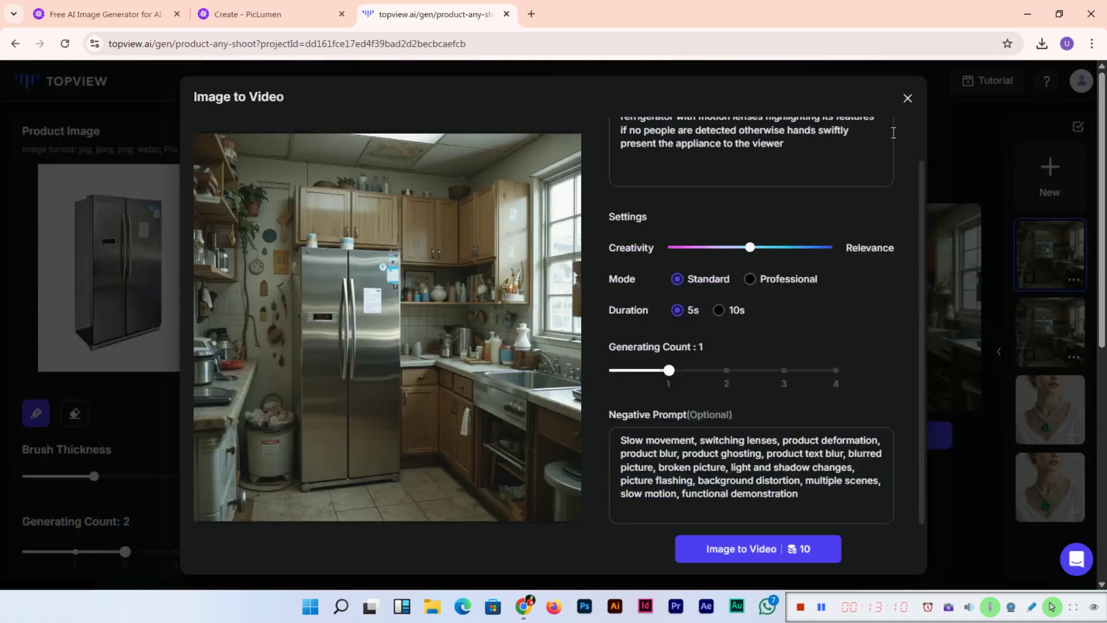
# Step: Close the Image to Video dialog to return to the Product AnyShoot kitchen results
pyautogui.click(908, 99)
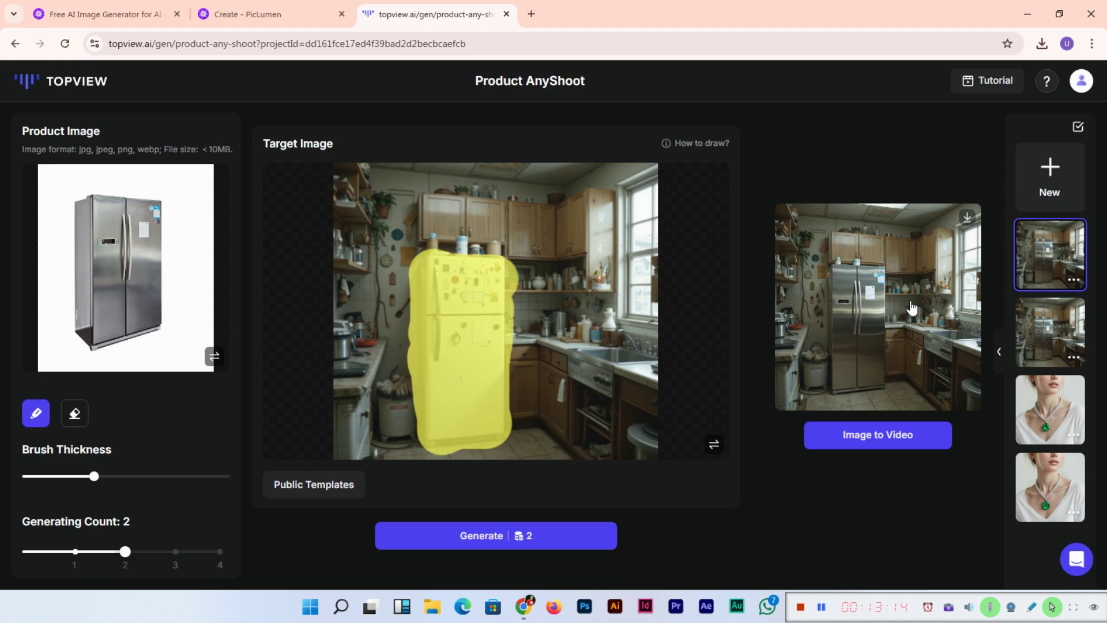